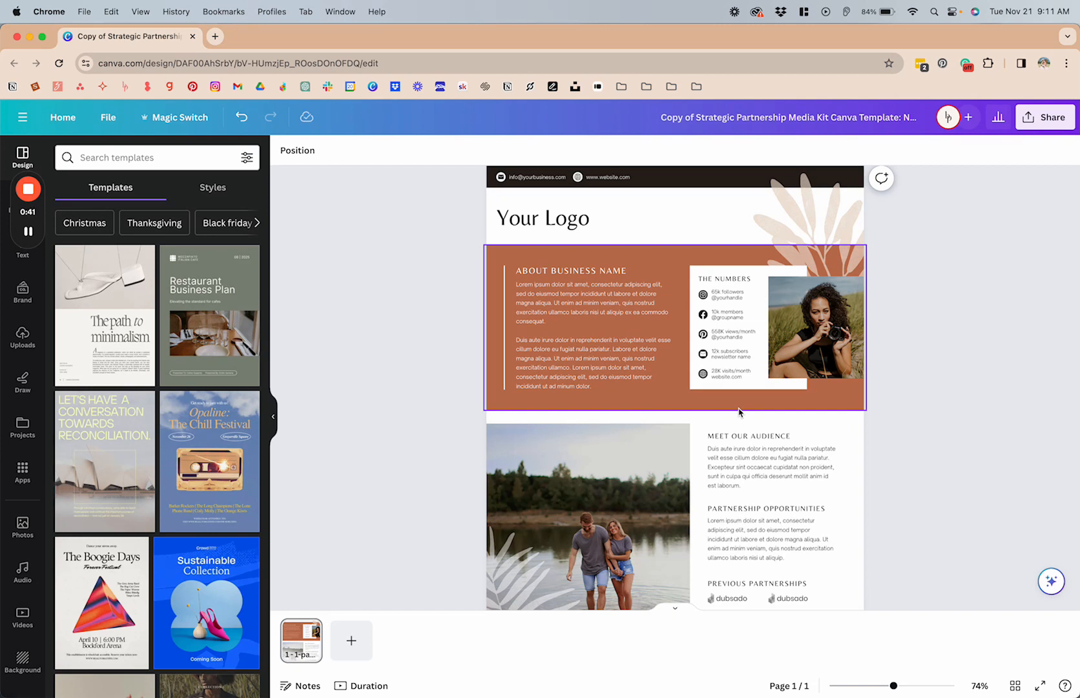
Step: Recolour the "Your Logo" text with a new custom muted blue, about #52578F
click(533, 229)
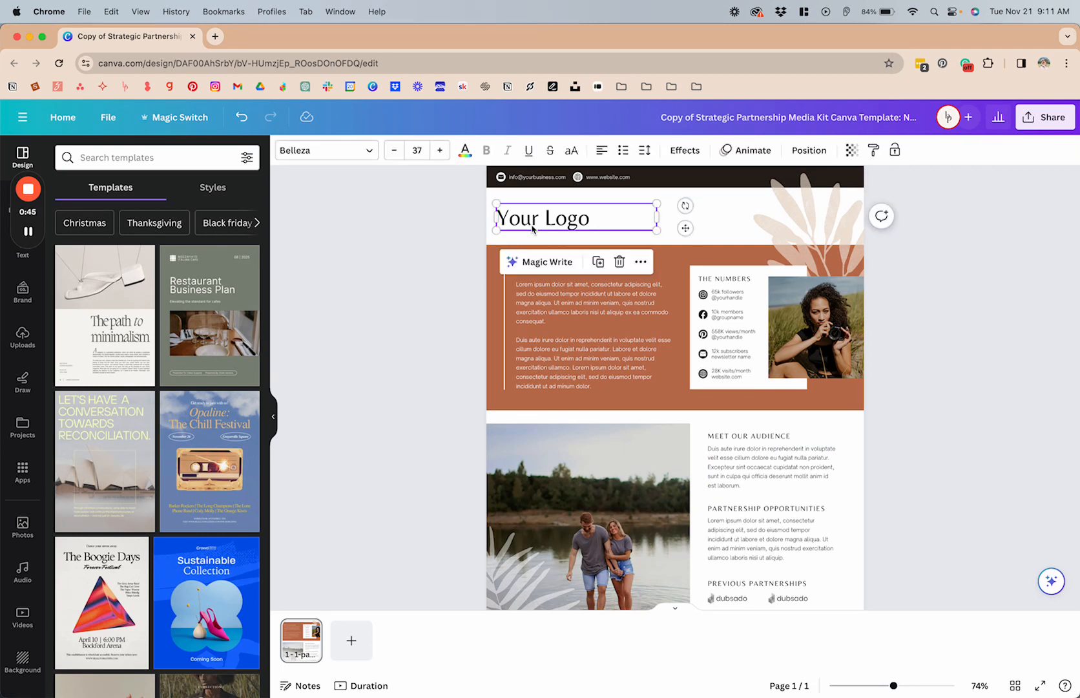
click(467, 155)
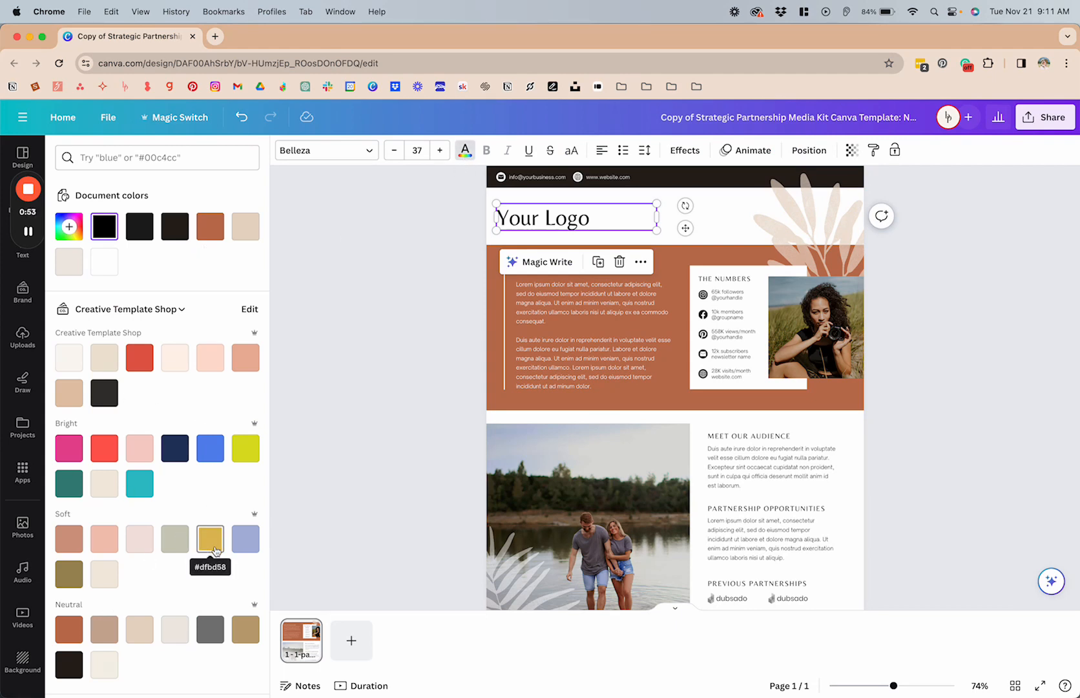
click(70, 227)
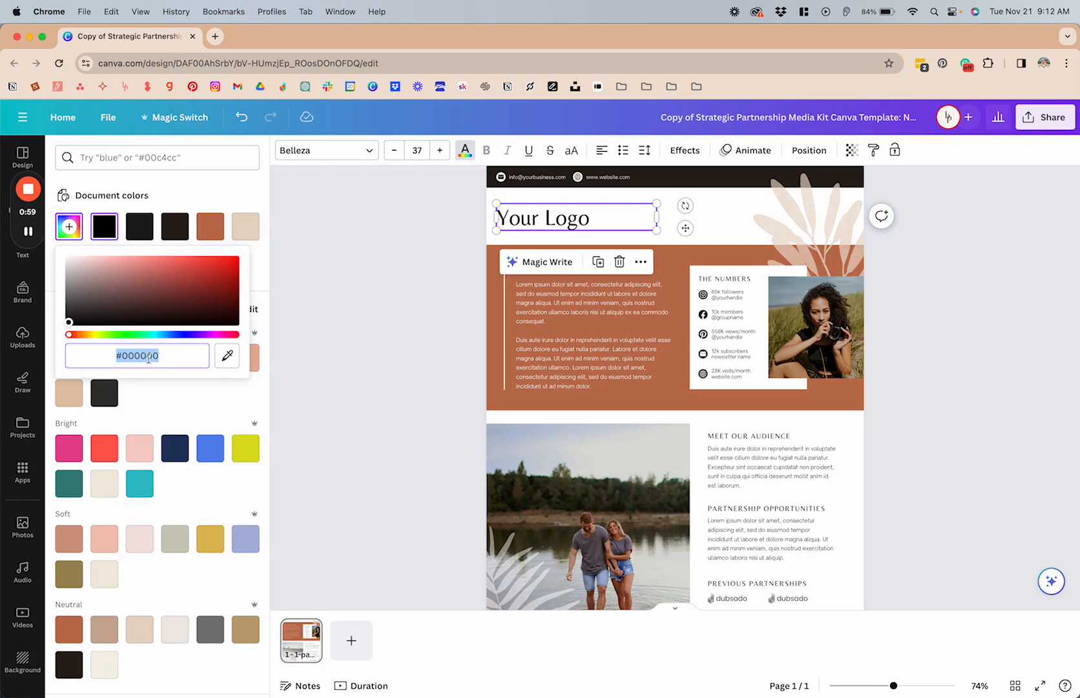
click(179, 335)
click(167, 302)
drag(167, 302, 140, 289)
click(442, 299)
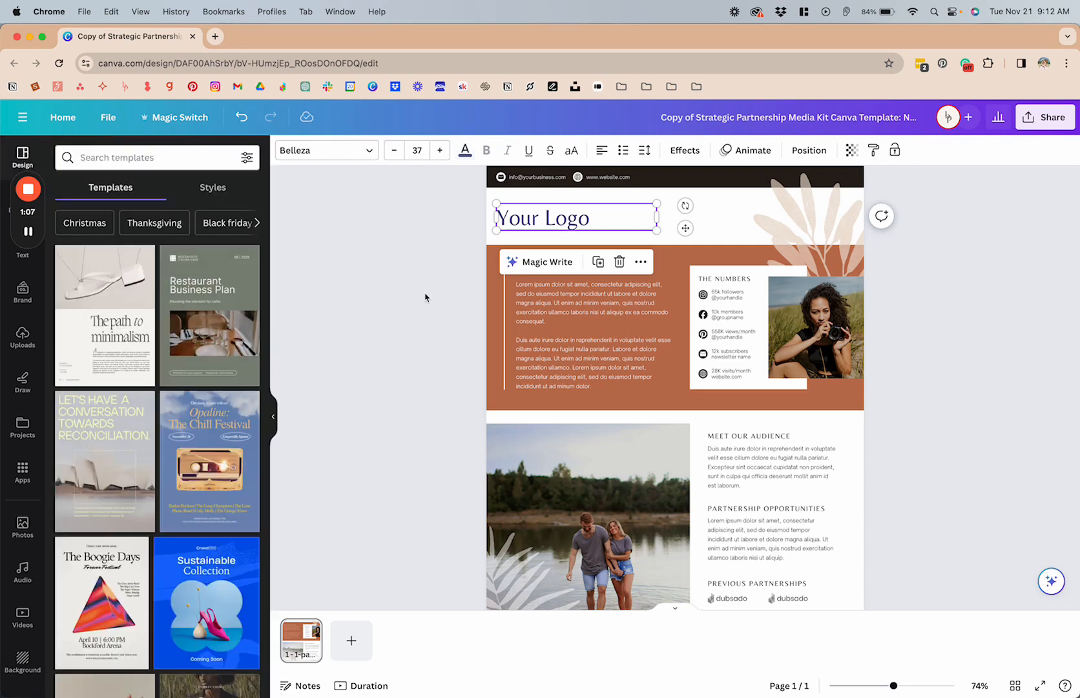
Step: Recolour "The Numbers" heading to blue #52578F and apply that replacement to all matching black in the design
scroll(545, 228, up, 5)
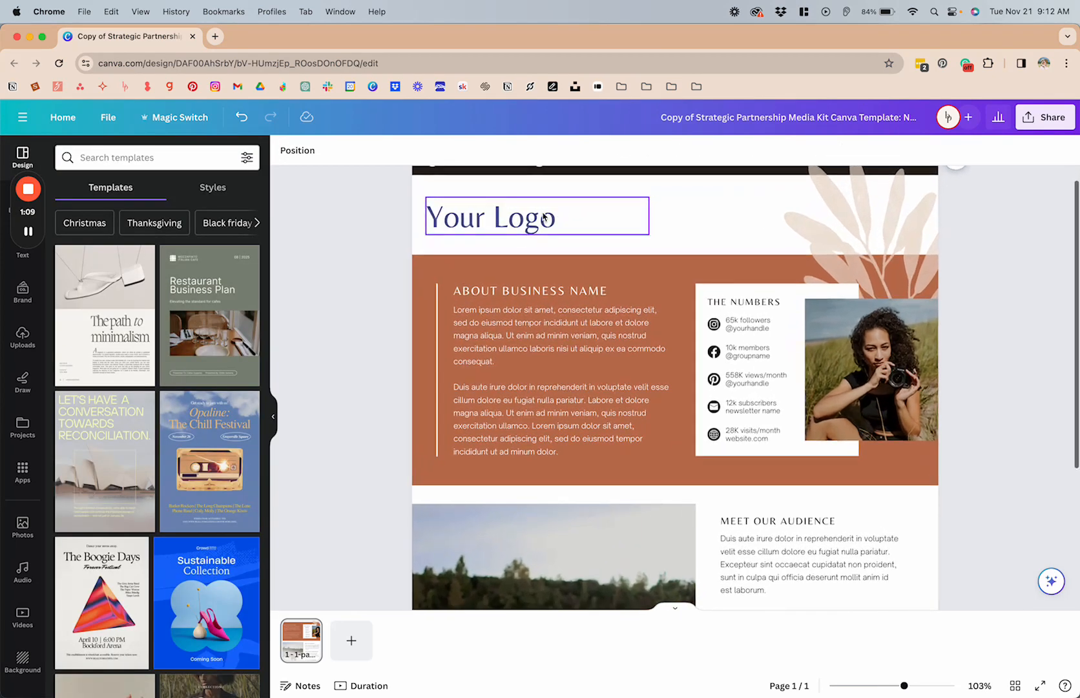
scroll(582, 282, up, 1)
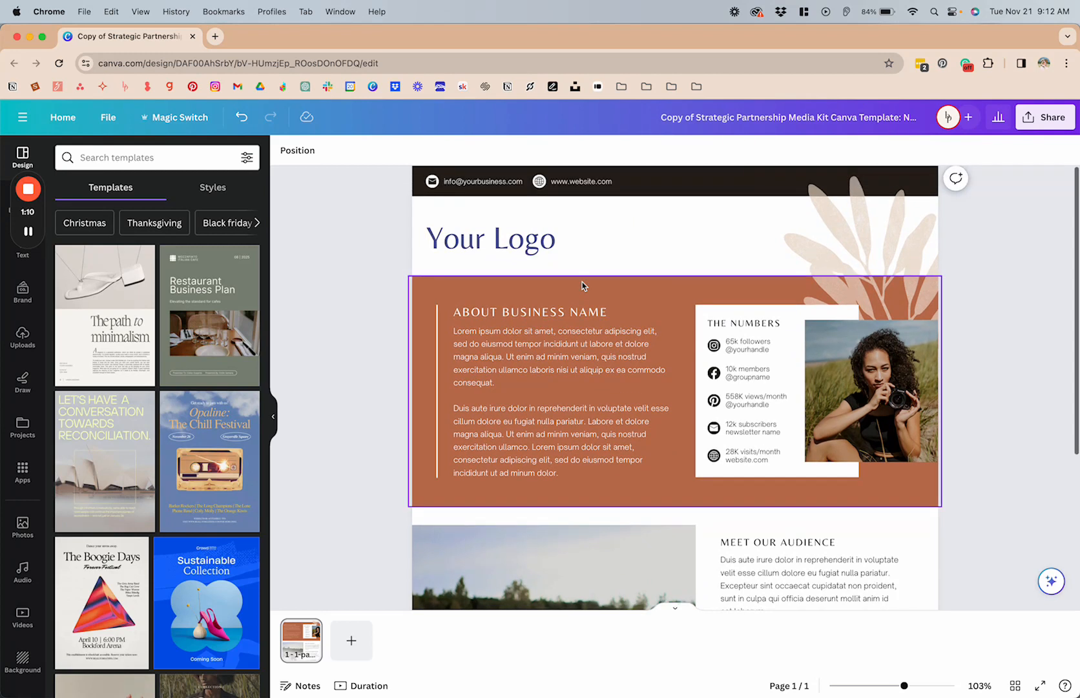
click(767, 327)
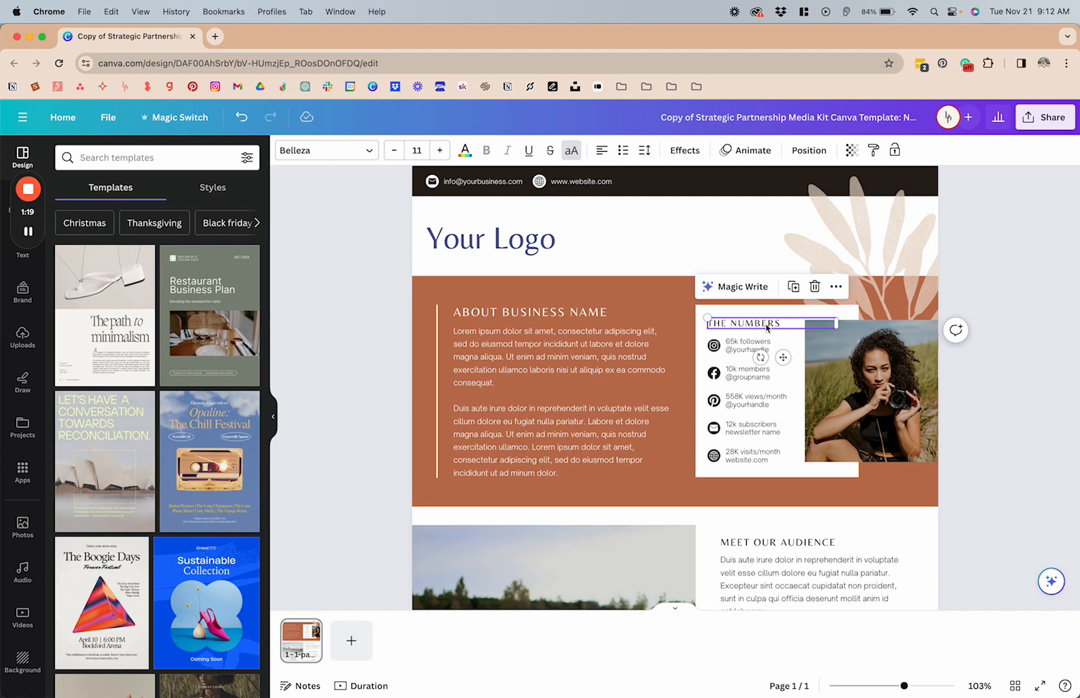
click(465, 150)
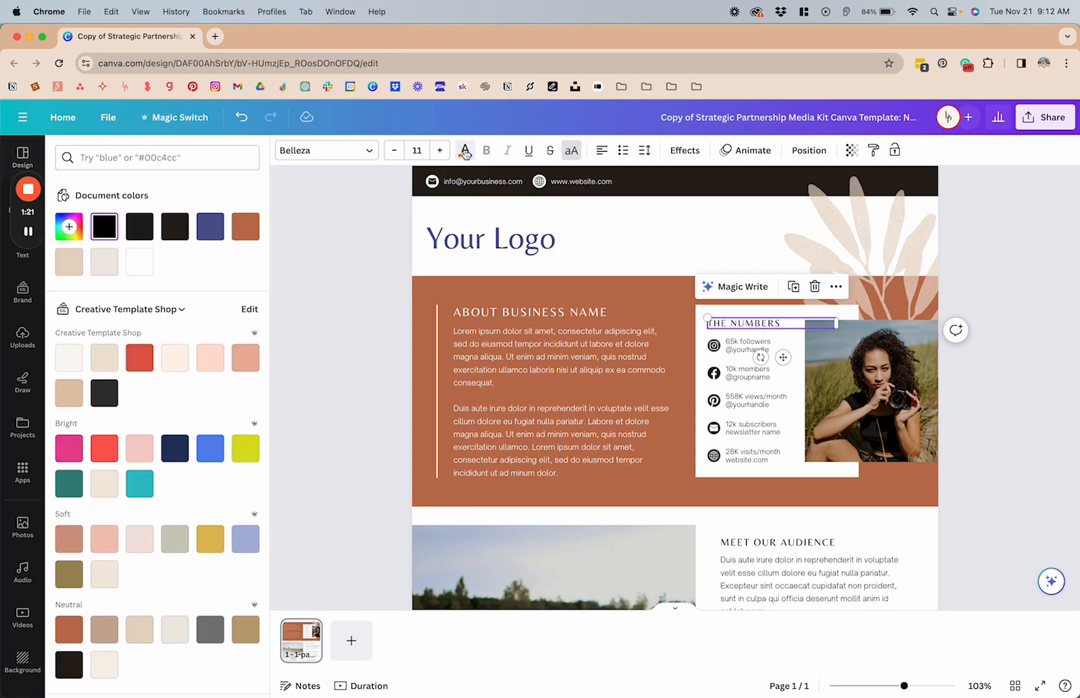
click(213, 228)
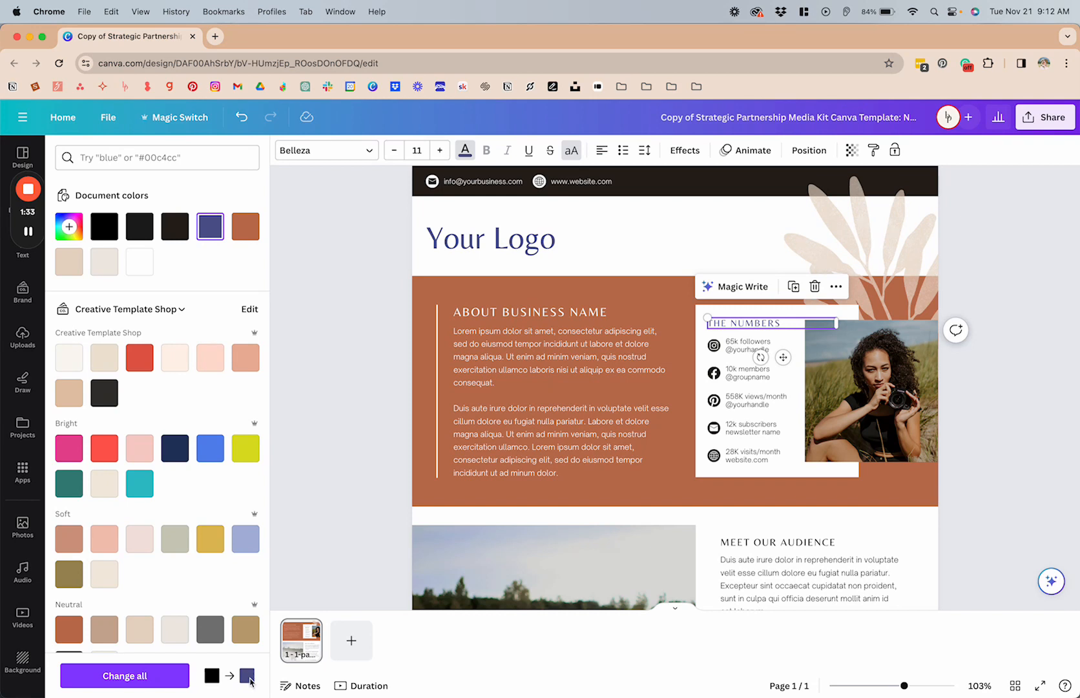
click(170, 682)
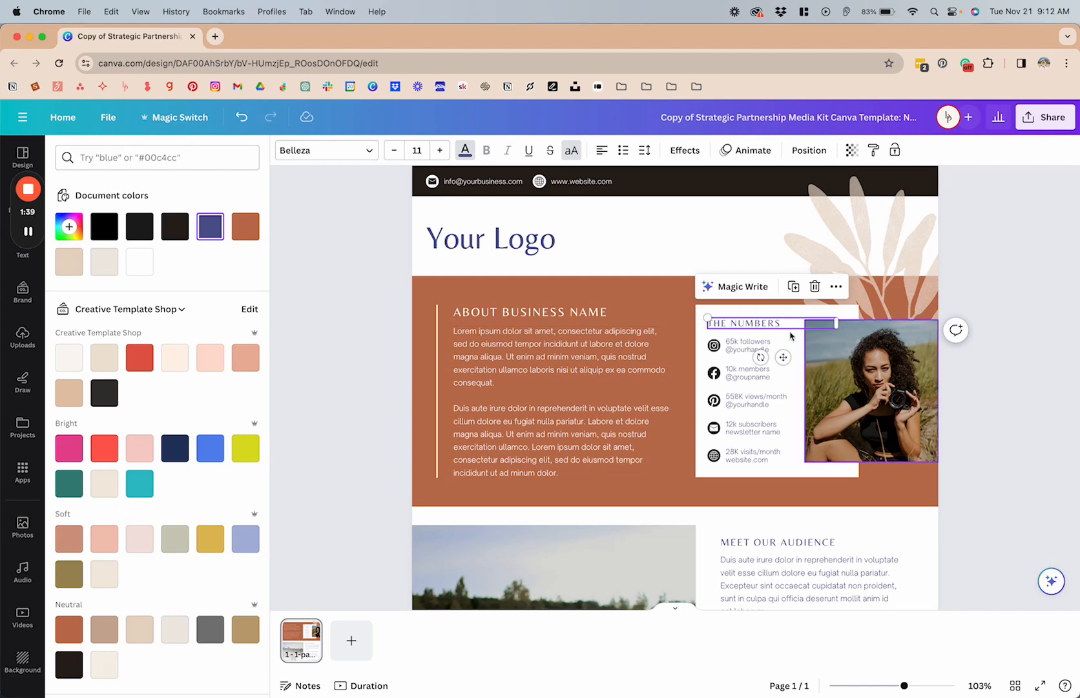
scroll(762, 375, down, 5)
scroll(774, 334, up, 5)
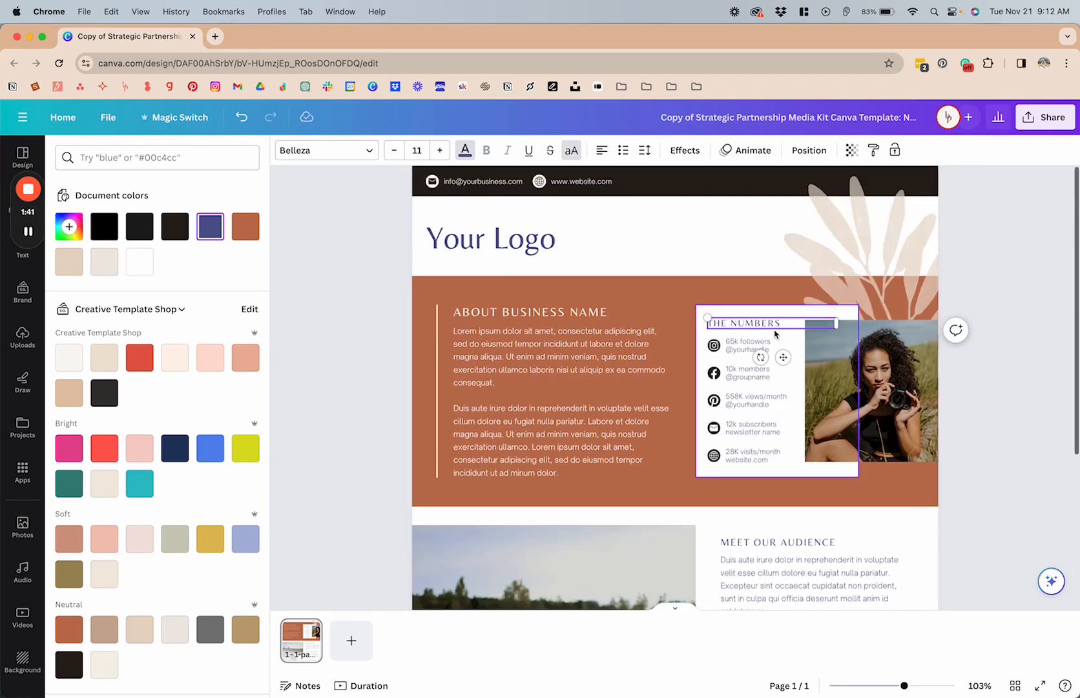
Step: Fill the dark contact bar above the logo with blue #52578F and replace its old colour throughout the design
click(614, 188)
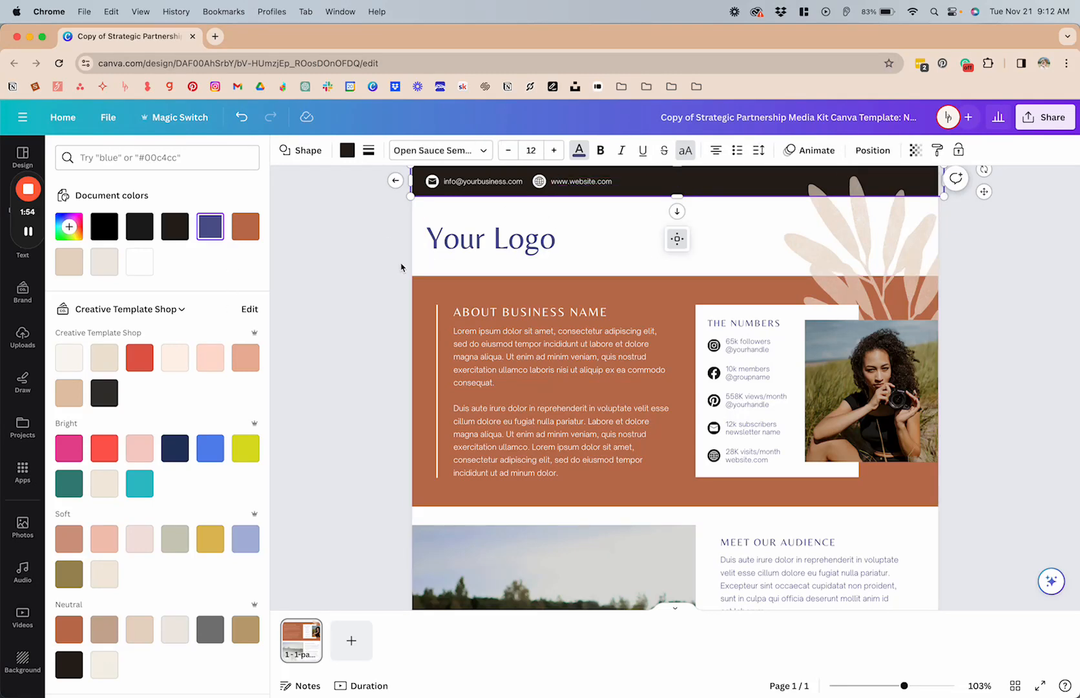
click(204, 234)
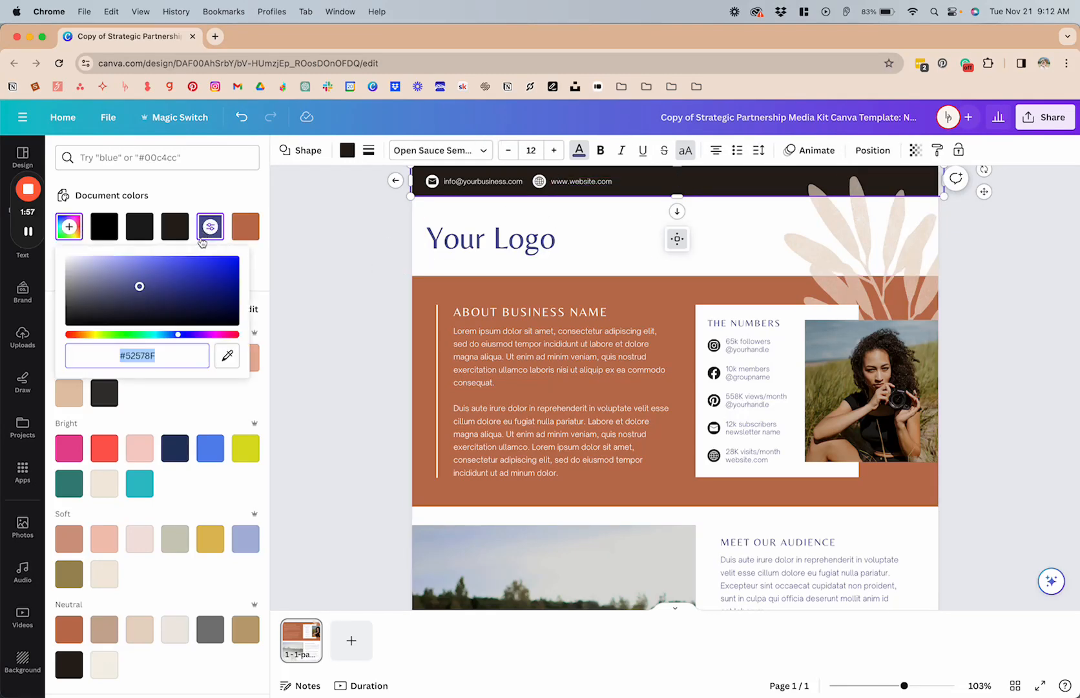
click(290, 256)
click(694, 187)
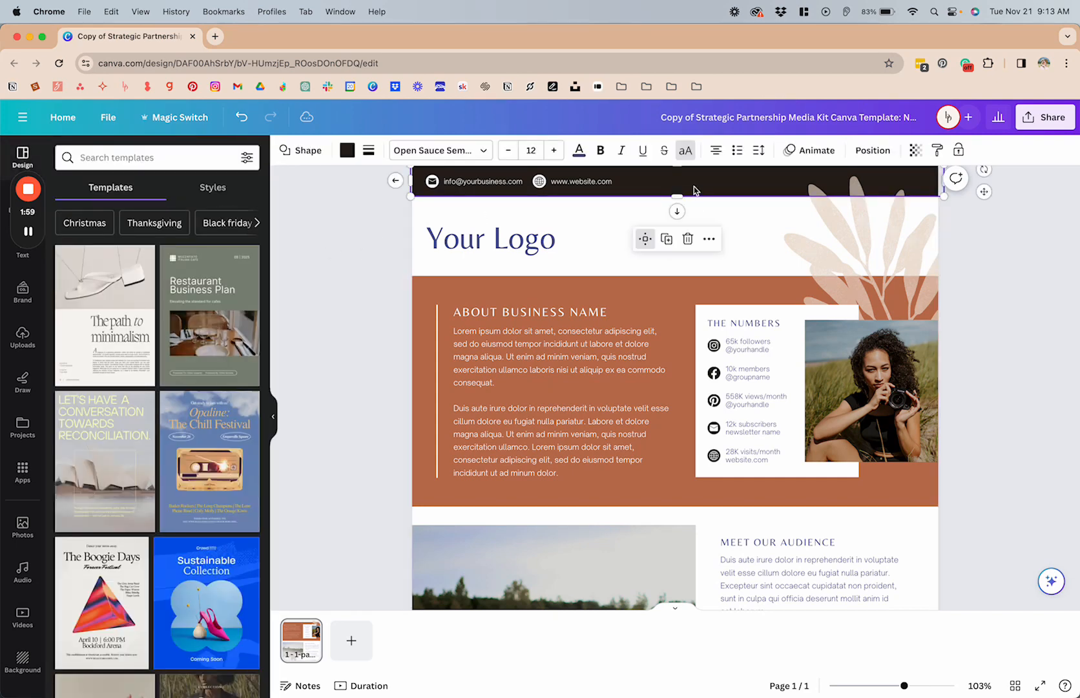
click(347, 152)
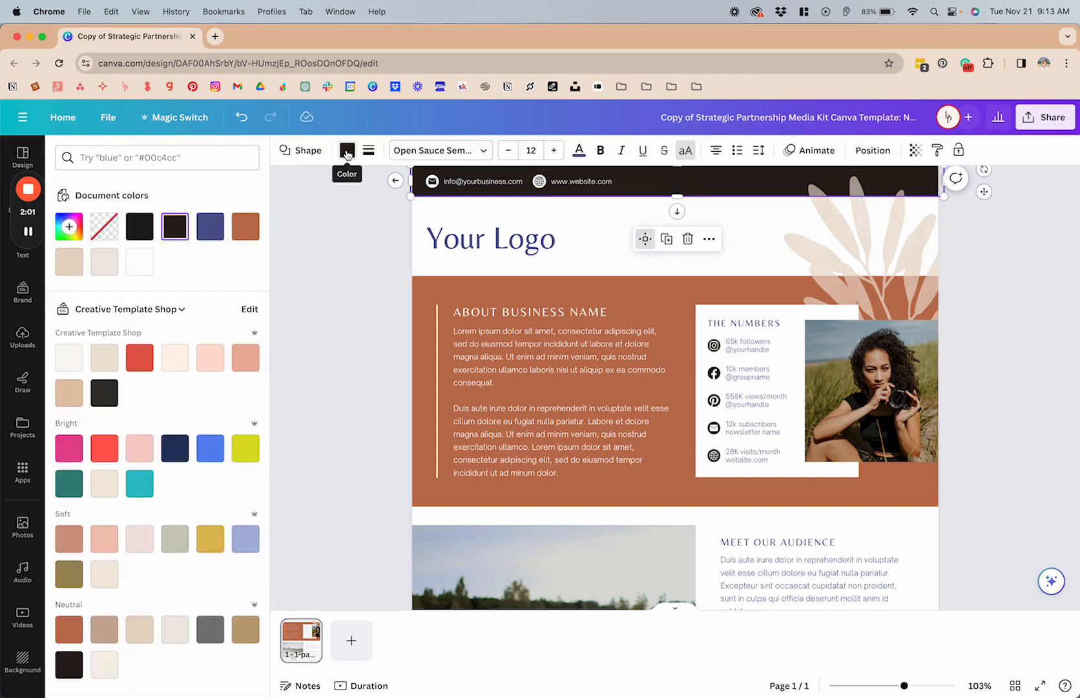
click(210, 226)
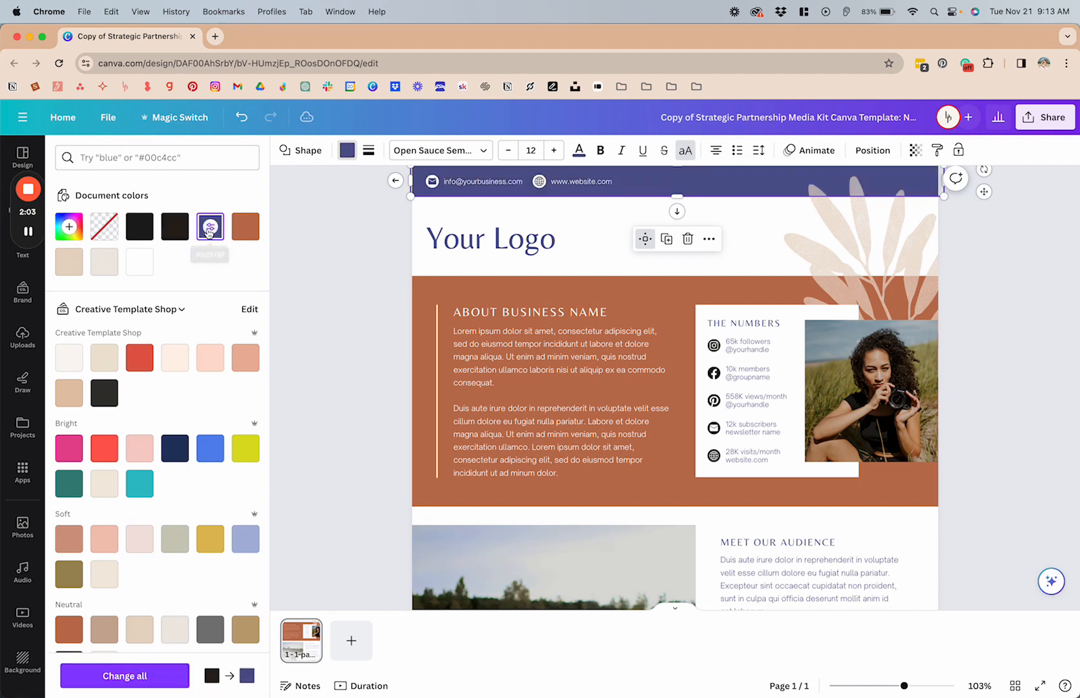
click(160, 685)
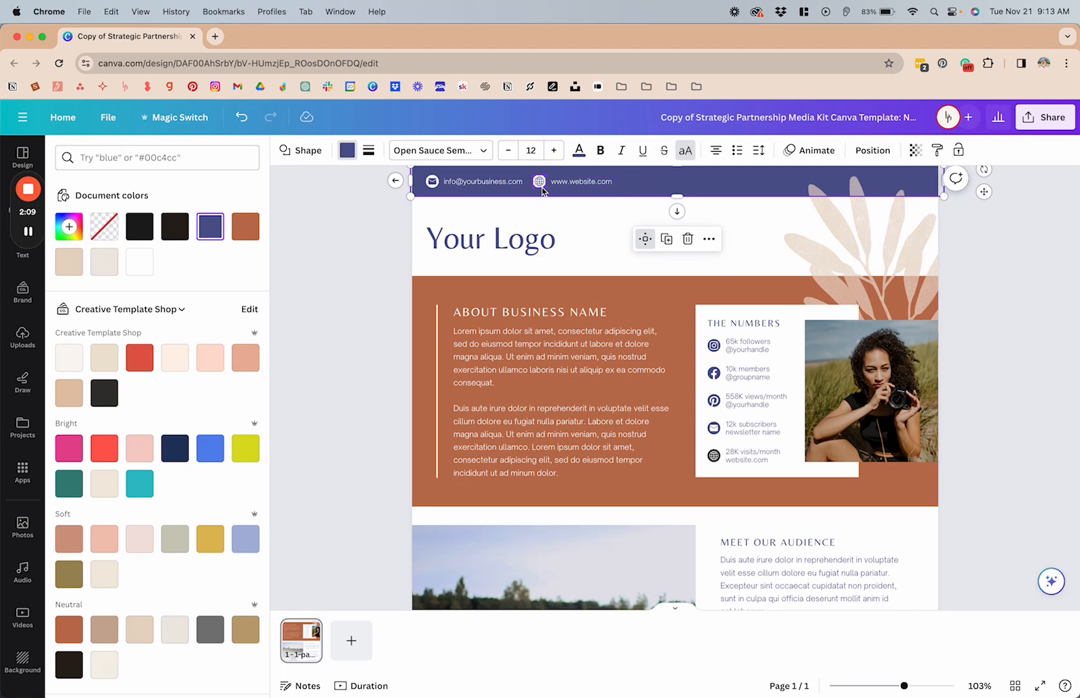
Step: Recolour the black globe icon in The Numbers box to blue #52578F
click(716, 458)
click(714, 457)
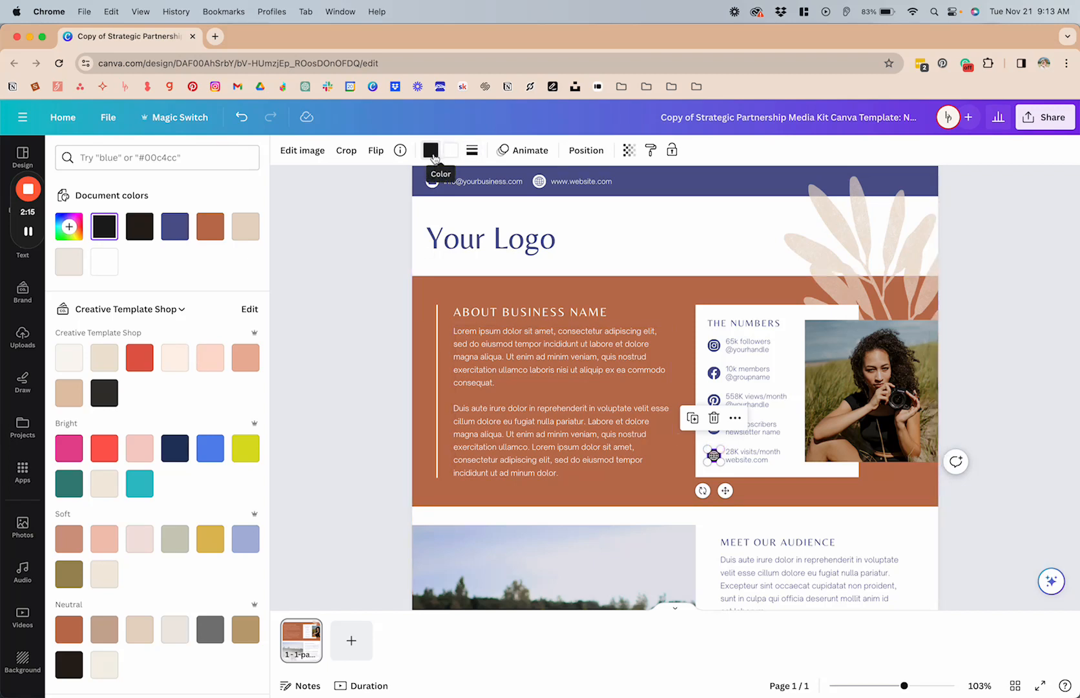
click(176, 227)
click(356, 279)
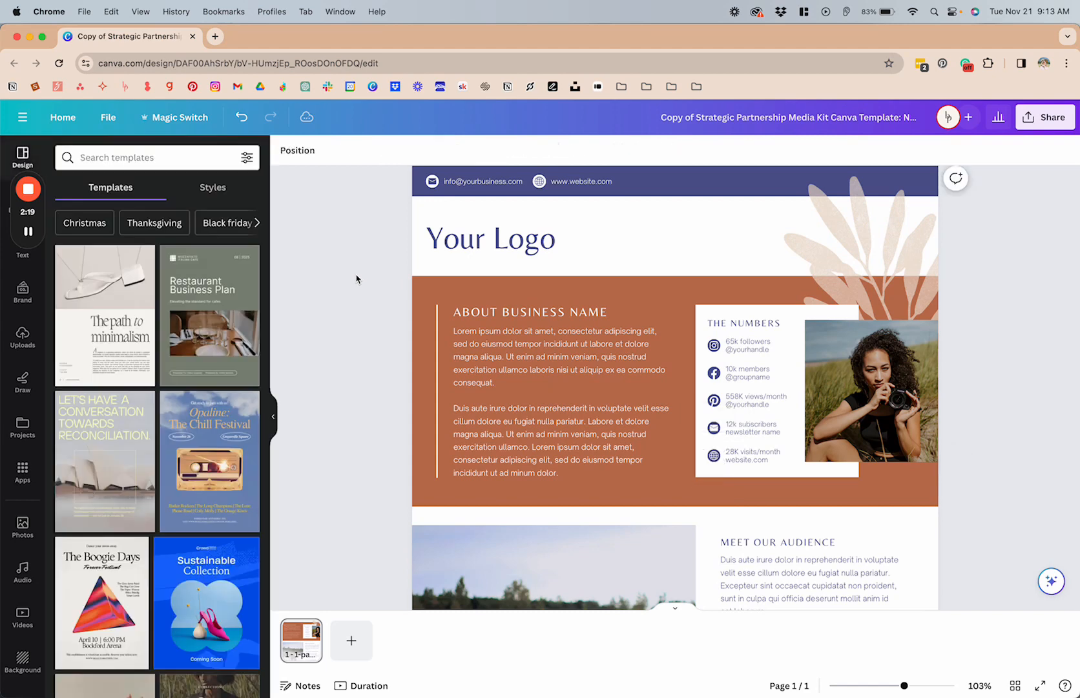
Step: Duplicate the one-page media kit to add a second page
scroll(665, 369, down, 5)
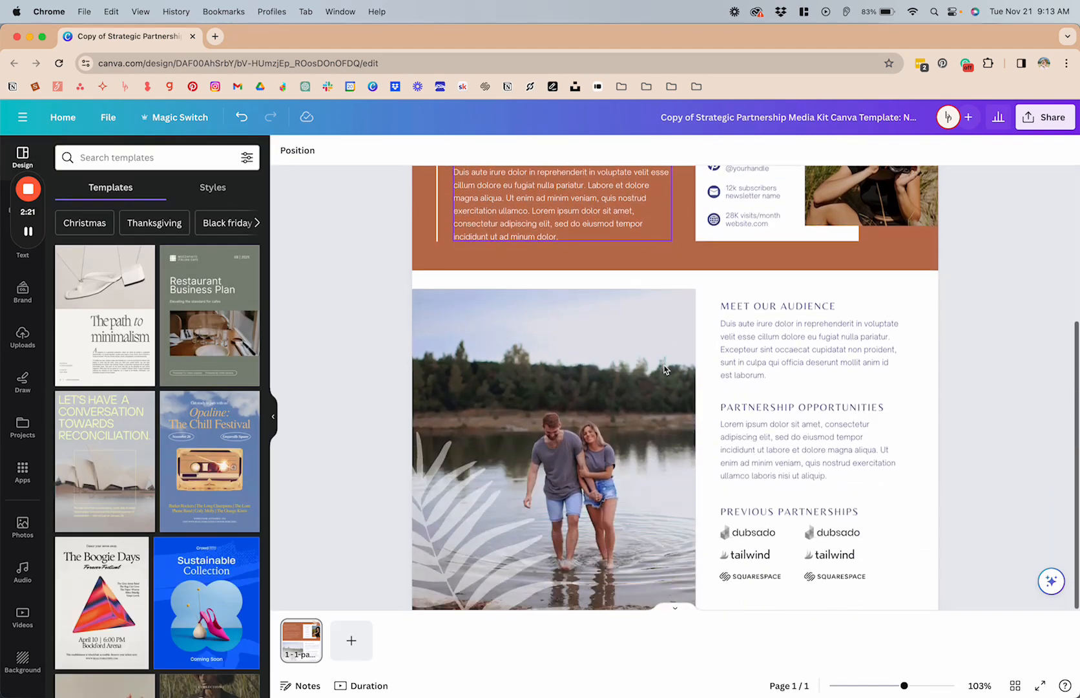
scroll(665, 368, up, 5)
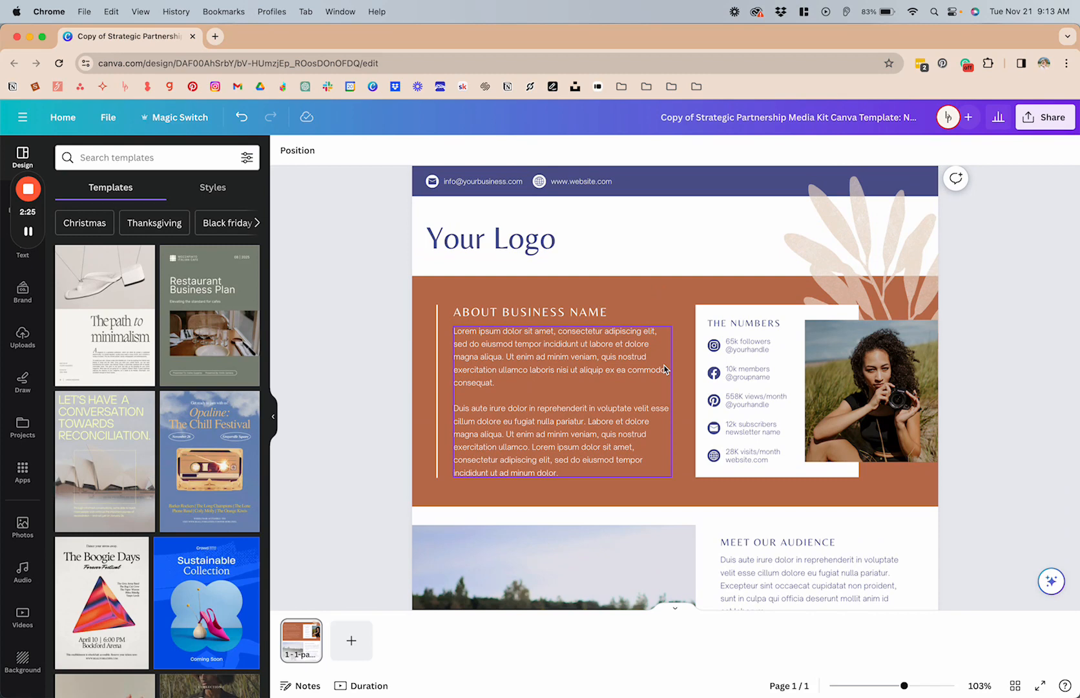
scroll(686, 395, down, 5)
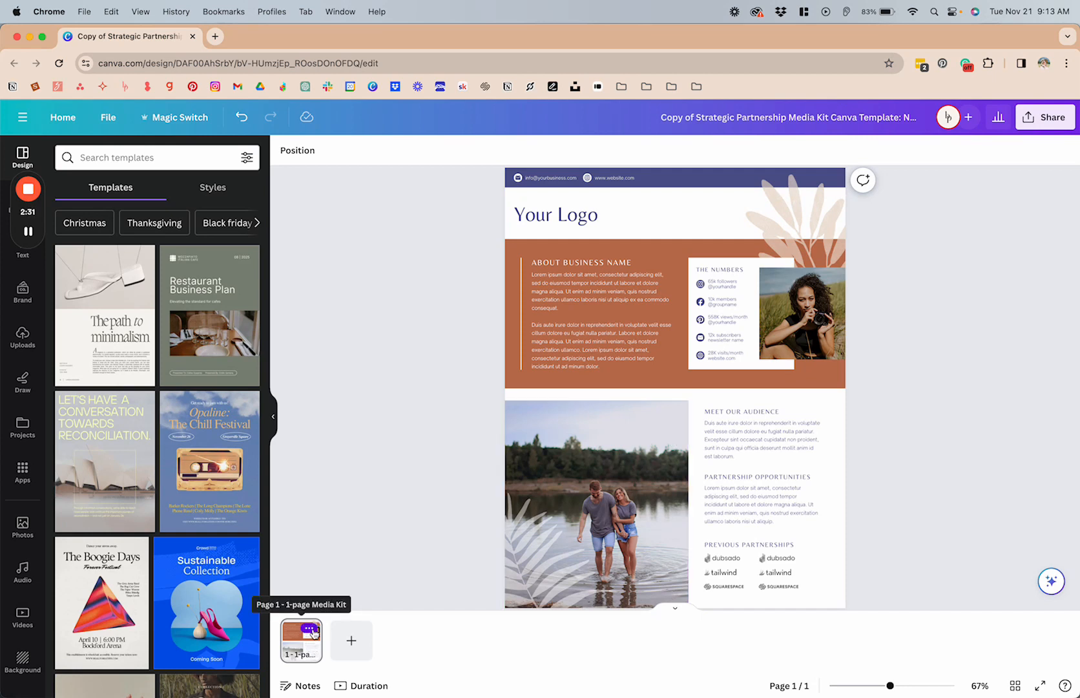
click(310, 630)
click(381, 460)
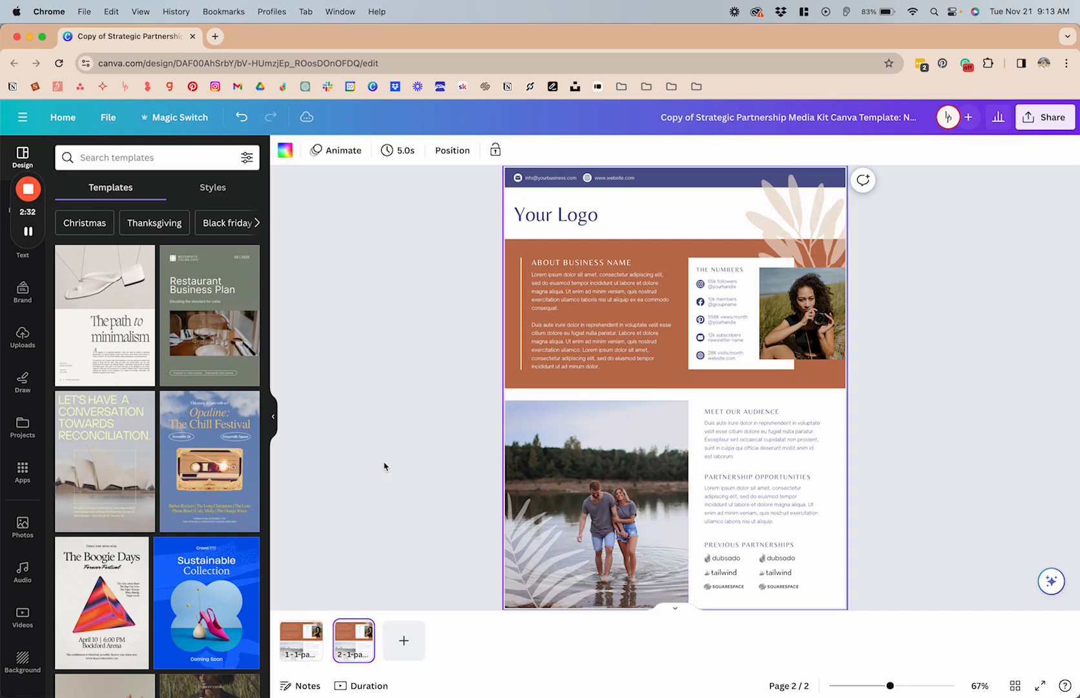
Step: Fill the terracotta band behind the About Business Name section on page 1 with brand charcoal #34332E
click(304, 637)
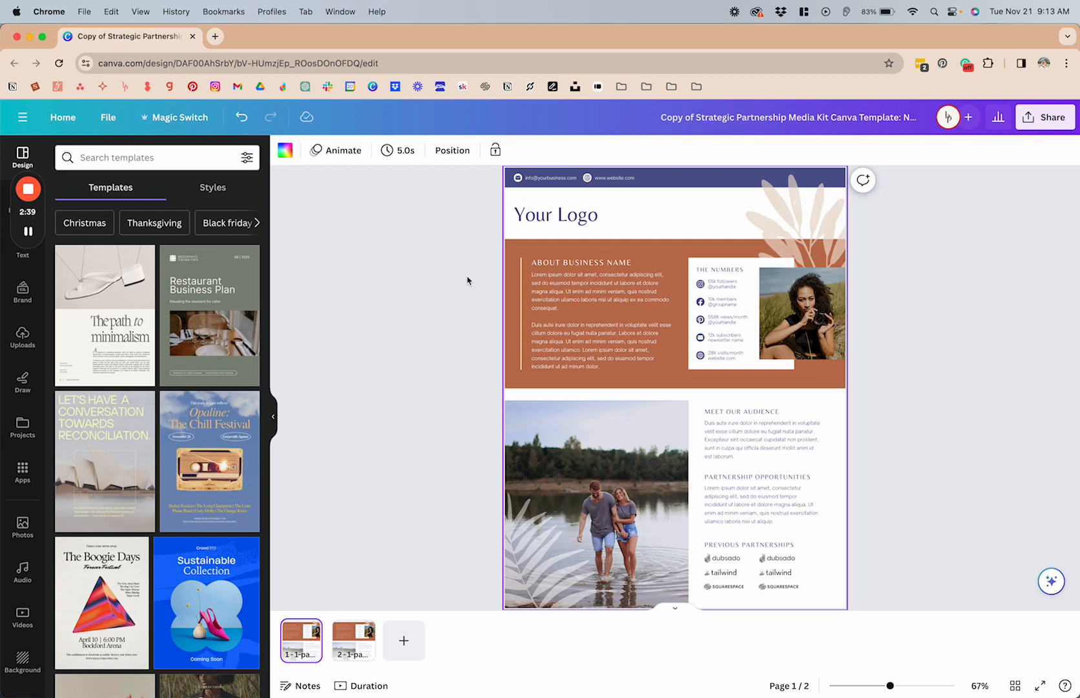
click(637, 247)
click(347, 151)
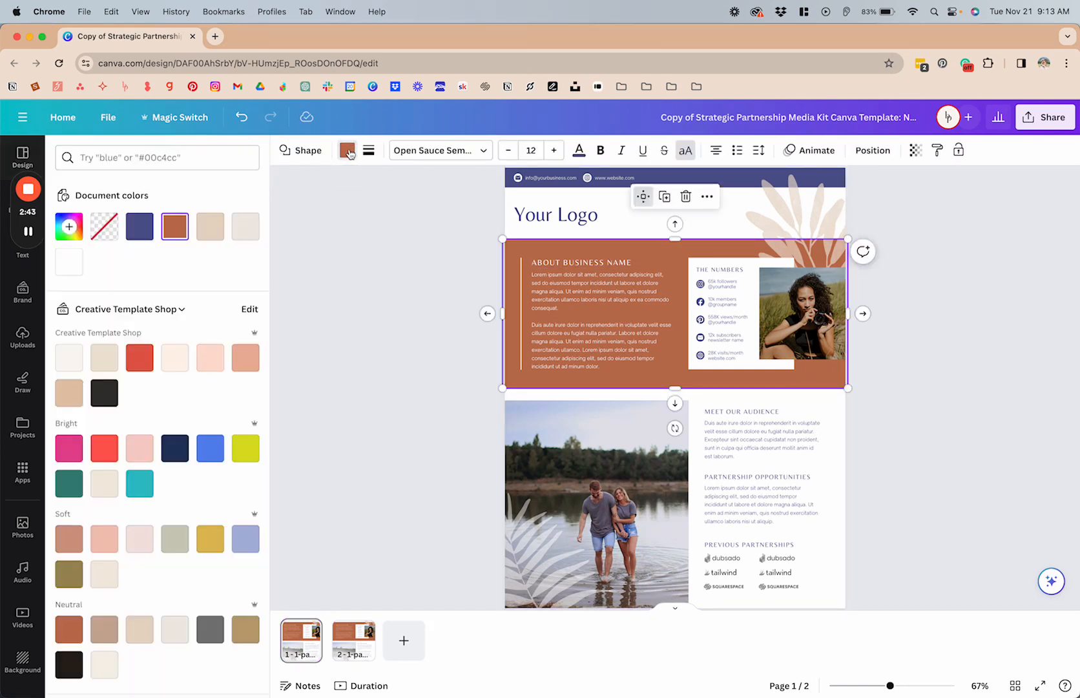
click(69, 226)
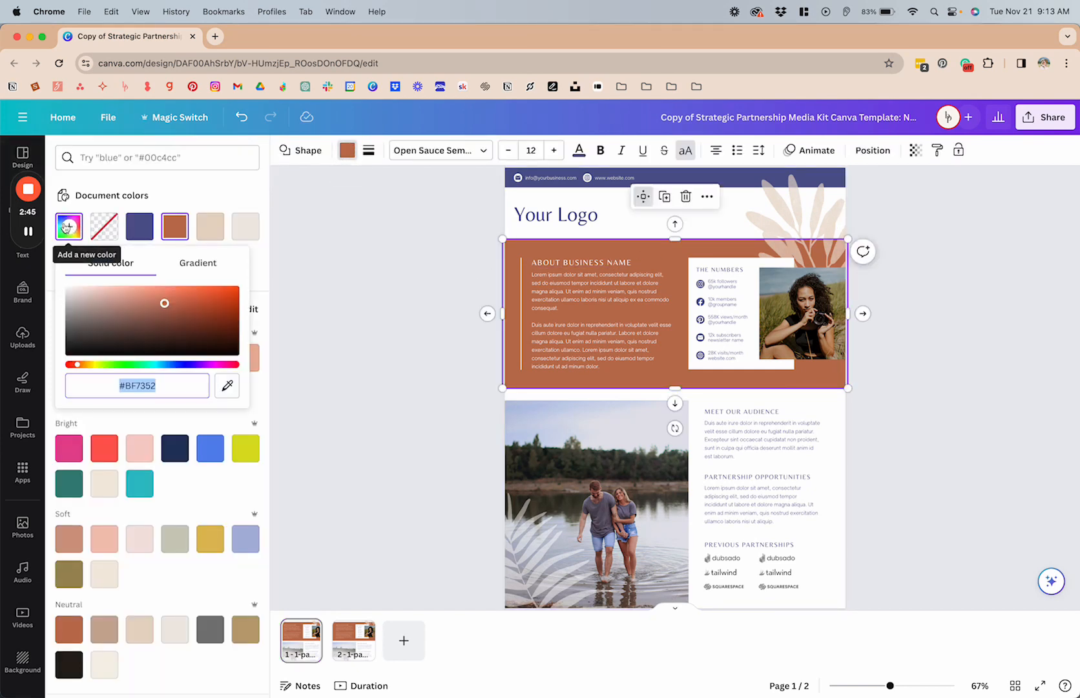
click(69, 227)
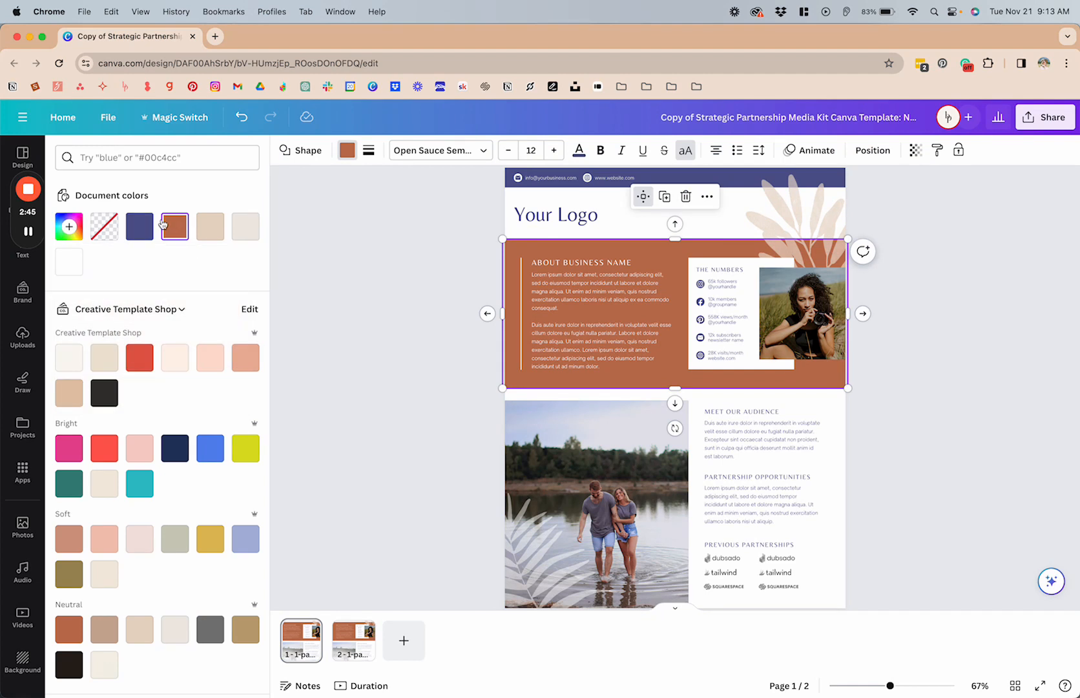
click(100, 393)
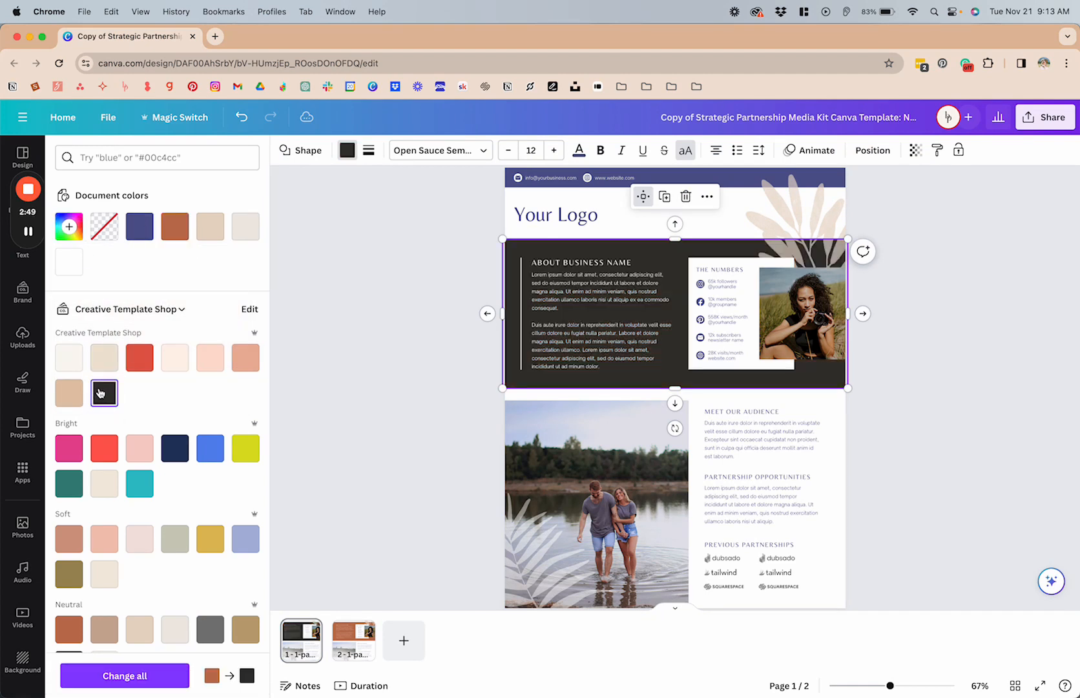
Step: Replace terracotta with charcoal across all pages, compare both pages, and undo the global replacement
click(140, 676)
click(348, 640)
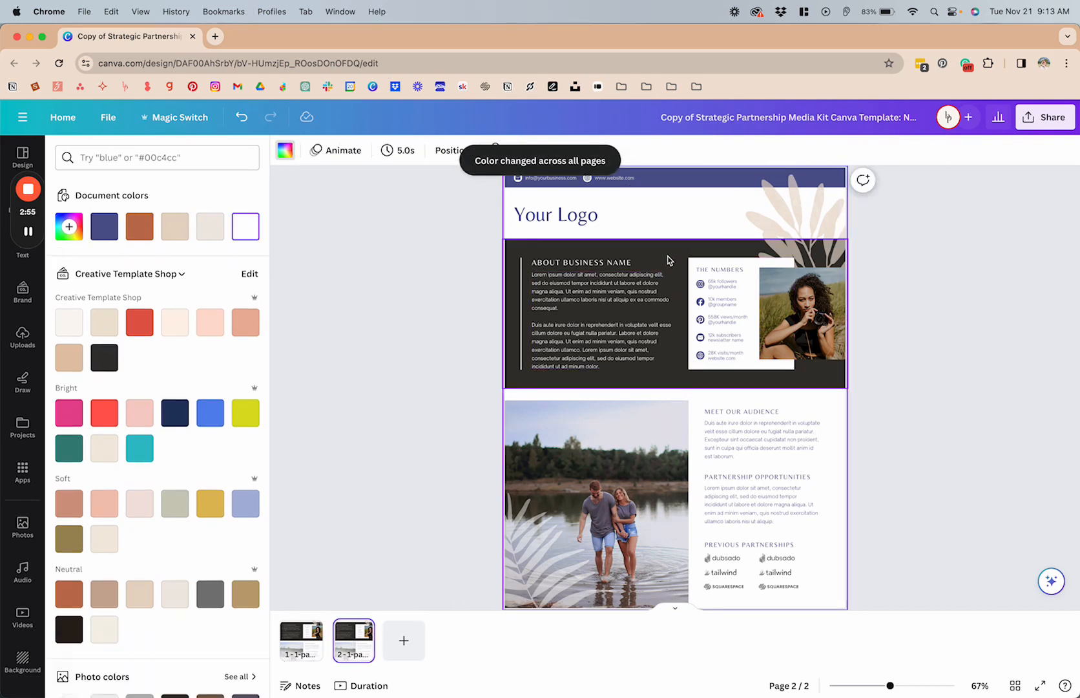
click(299, 650)
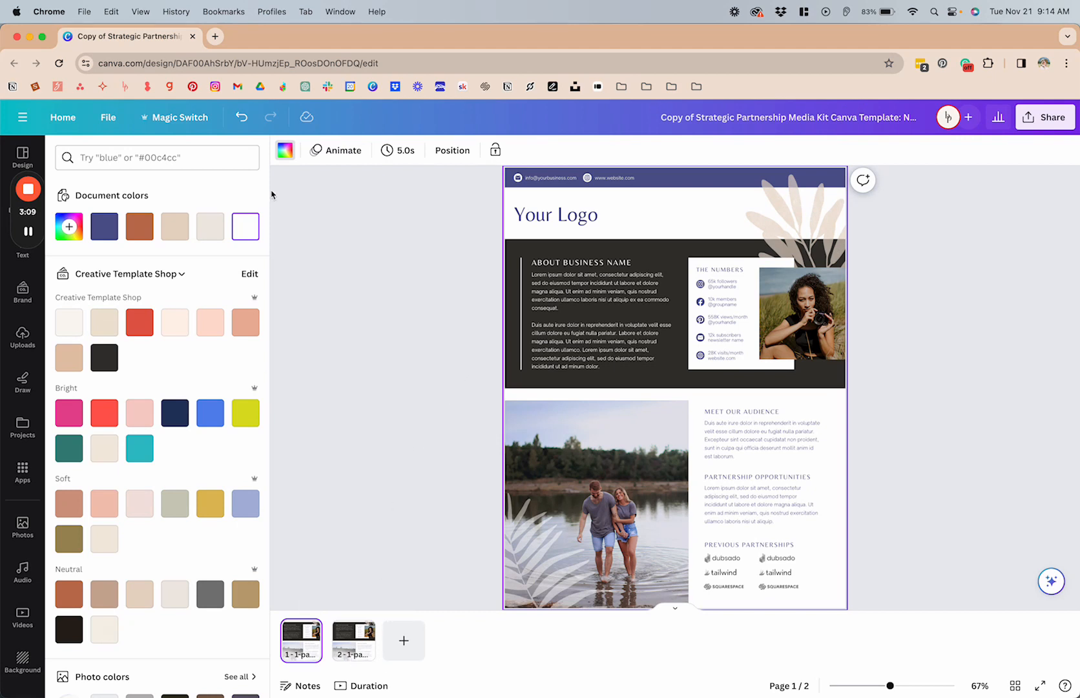
click(241, 117)
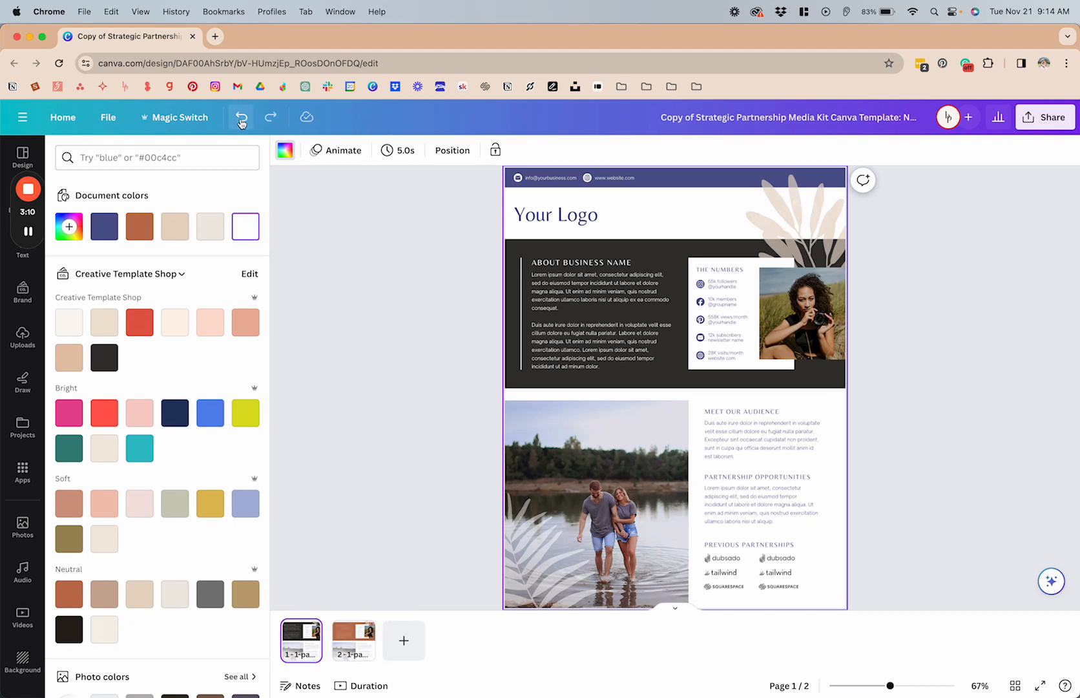
Step: Go to page 2 and select the beige leaf graphic behind the portrait photo to inspect its colour options
click(354, 640)
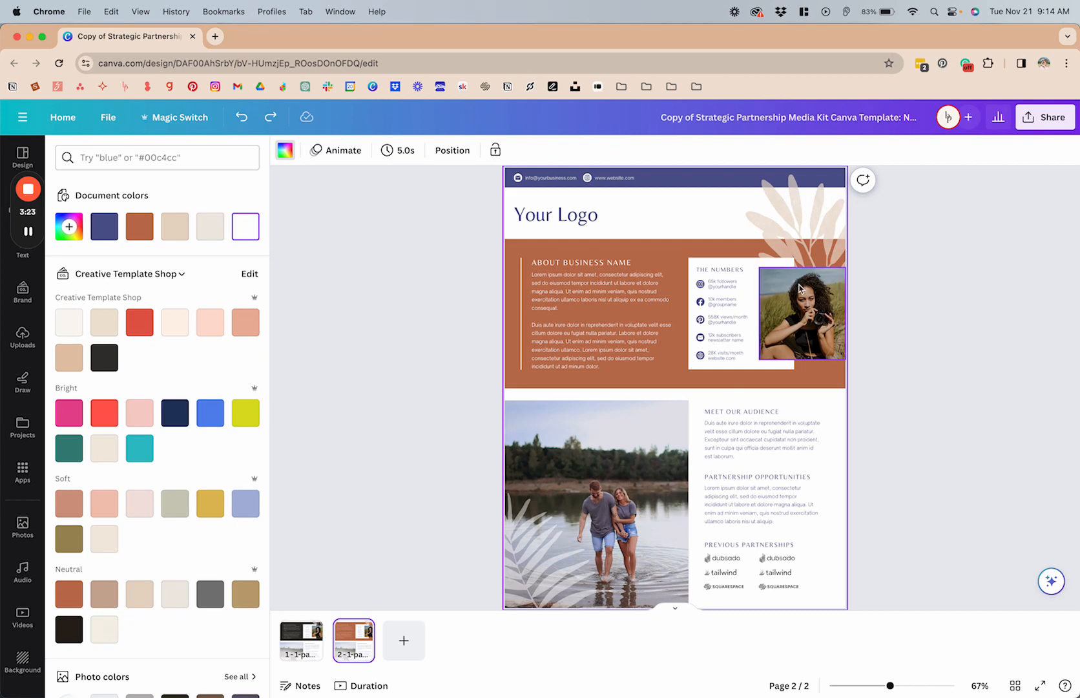
scroll(824, 224, up, 3)
scroll(824, 224, up, 1)
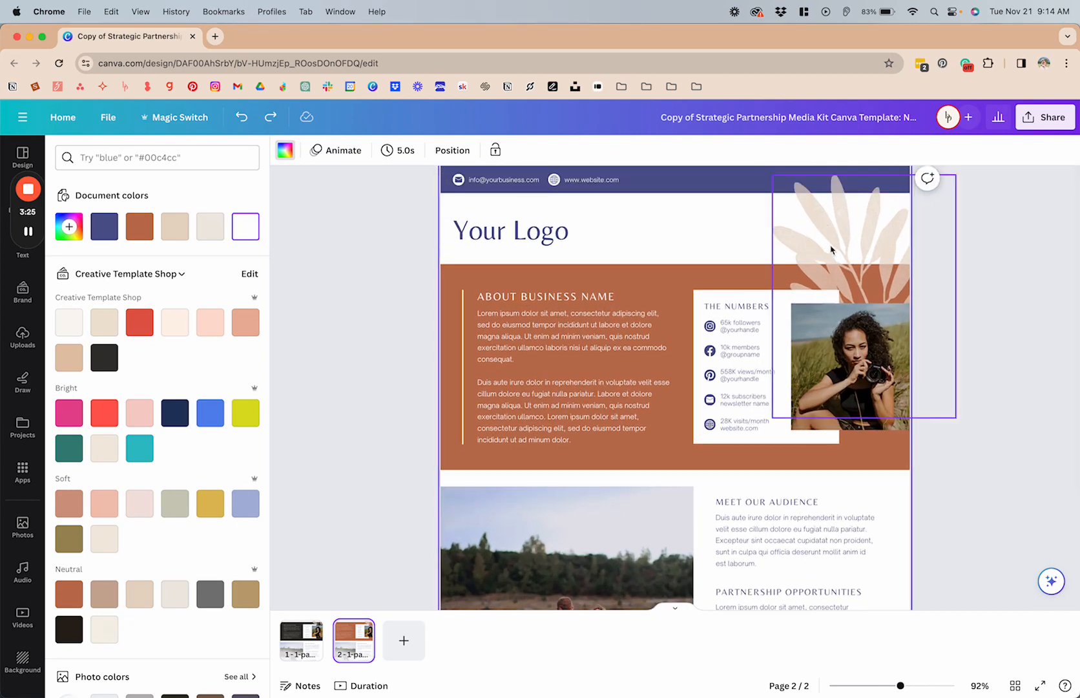
click(841, 226)
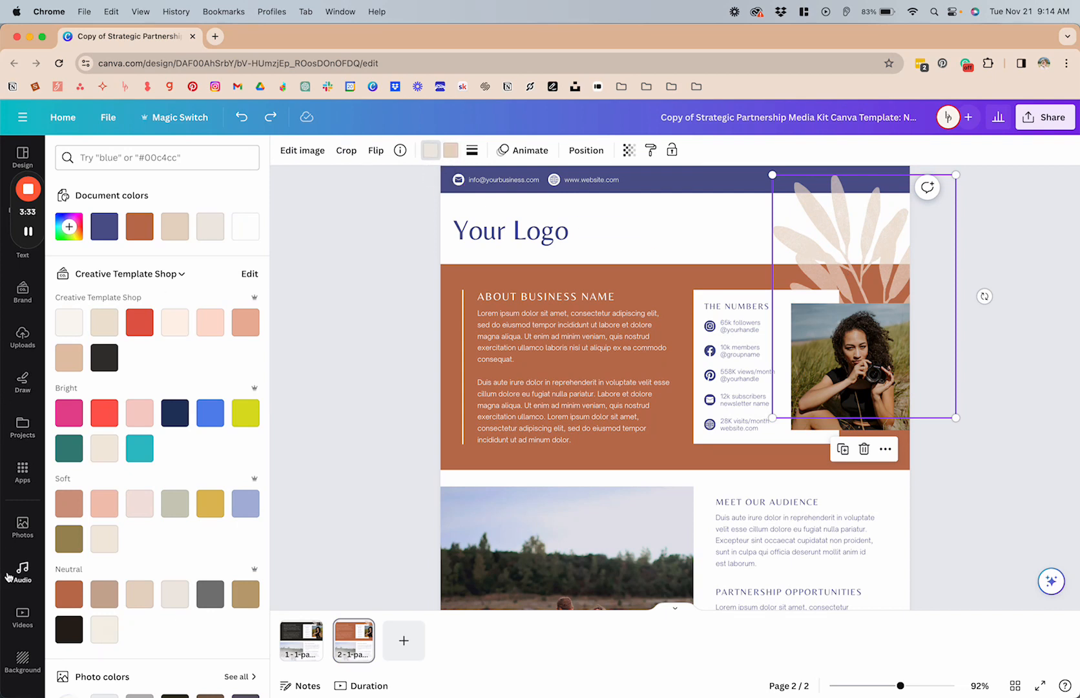
Step: Insert the torn graph-paper graphic from the recently used graphics onto page 2, then delete it
mouse_move(29, 231)
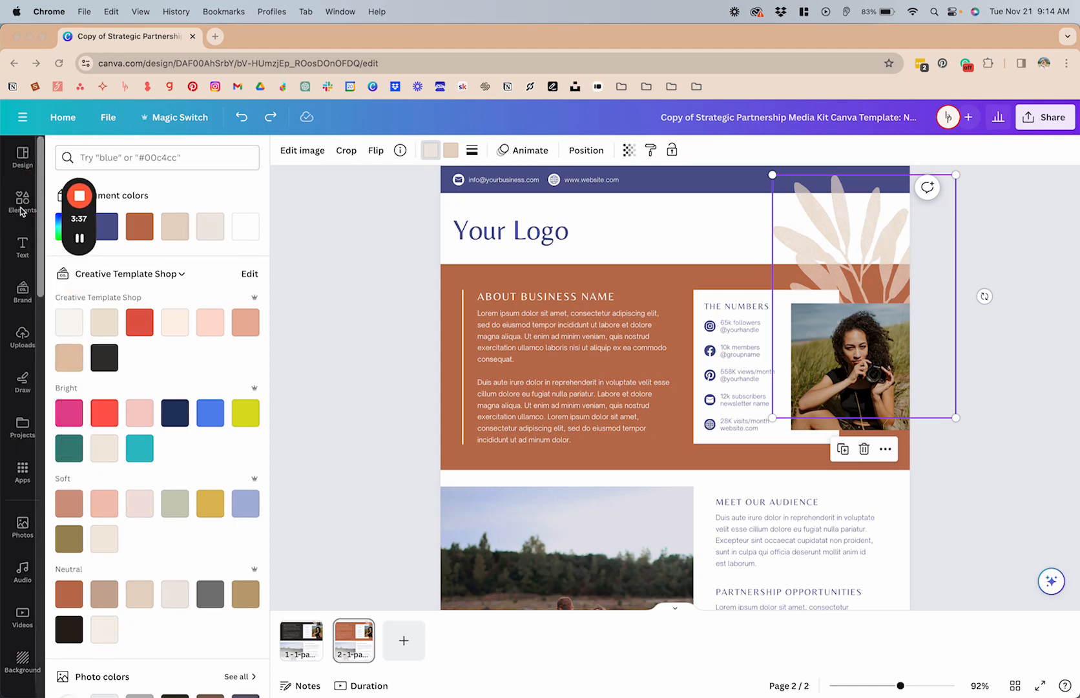
click(22, 201)
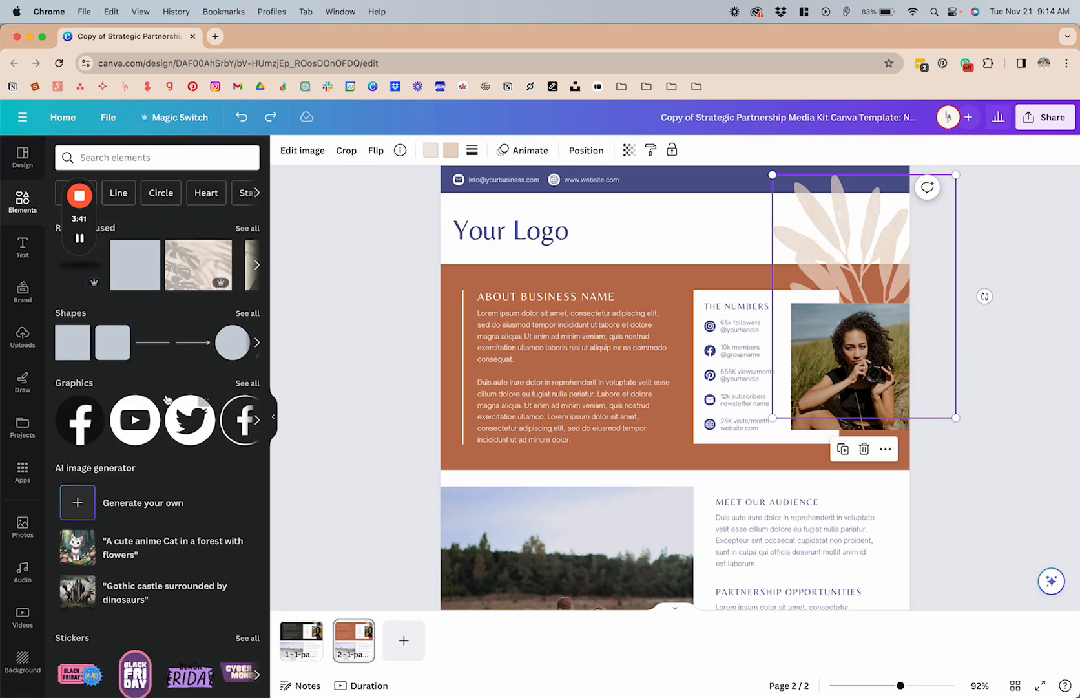
click(247, 384)
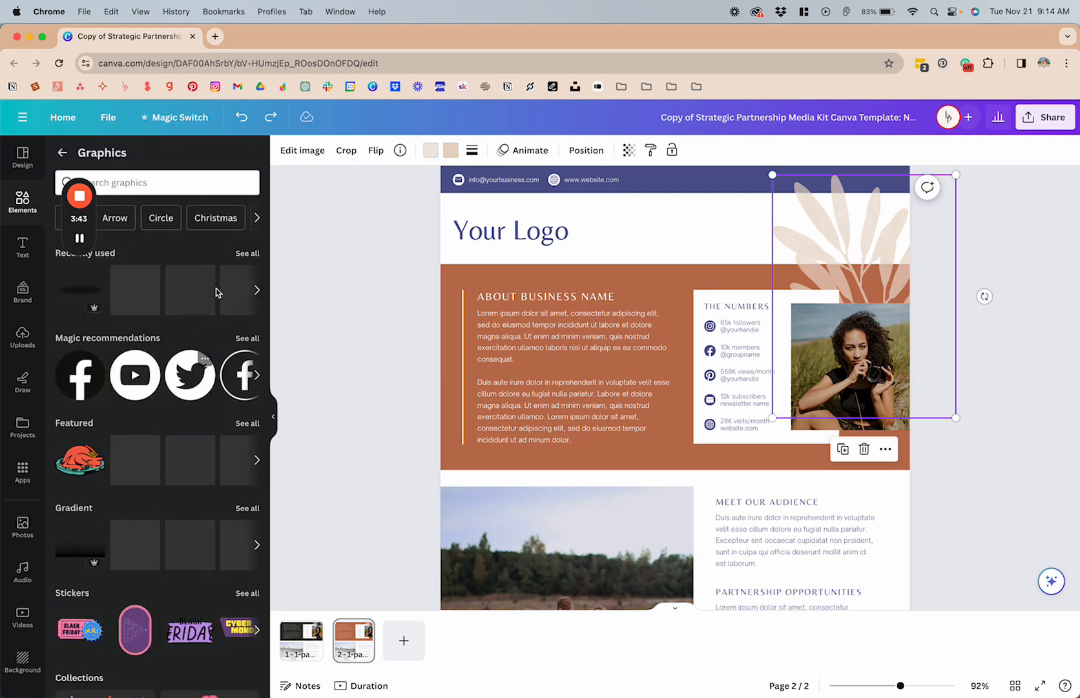
click(248, 253)
scroll(166, 385, down, 5)
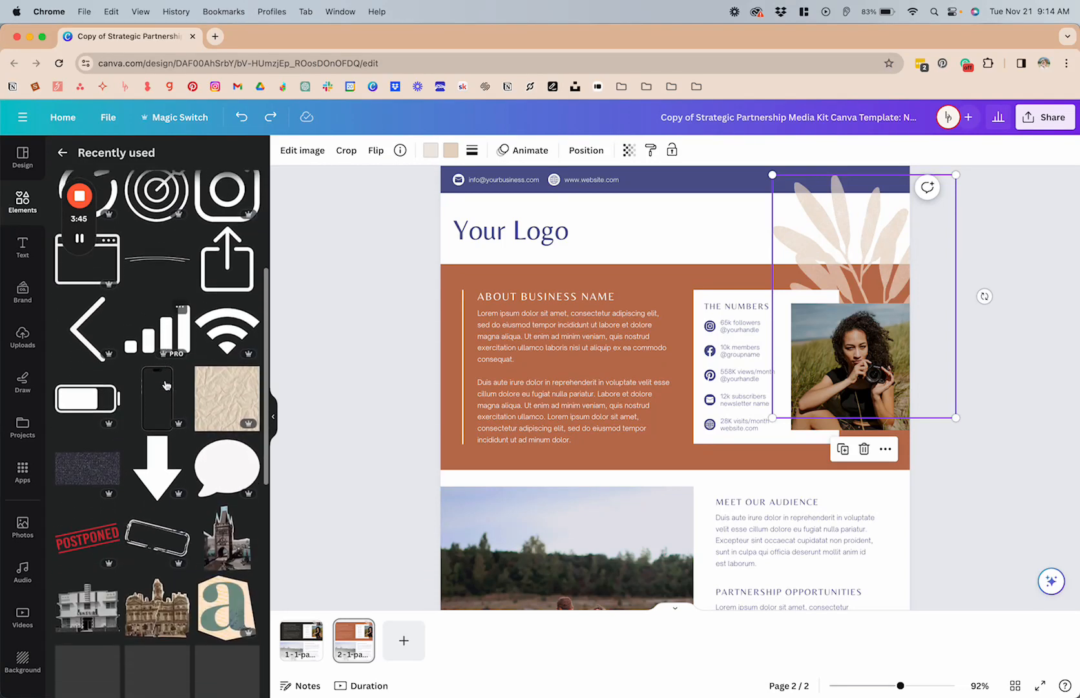
scroll(166, 385, down, 2)
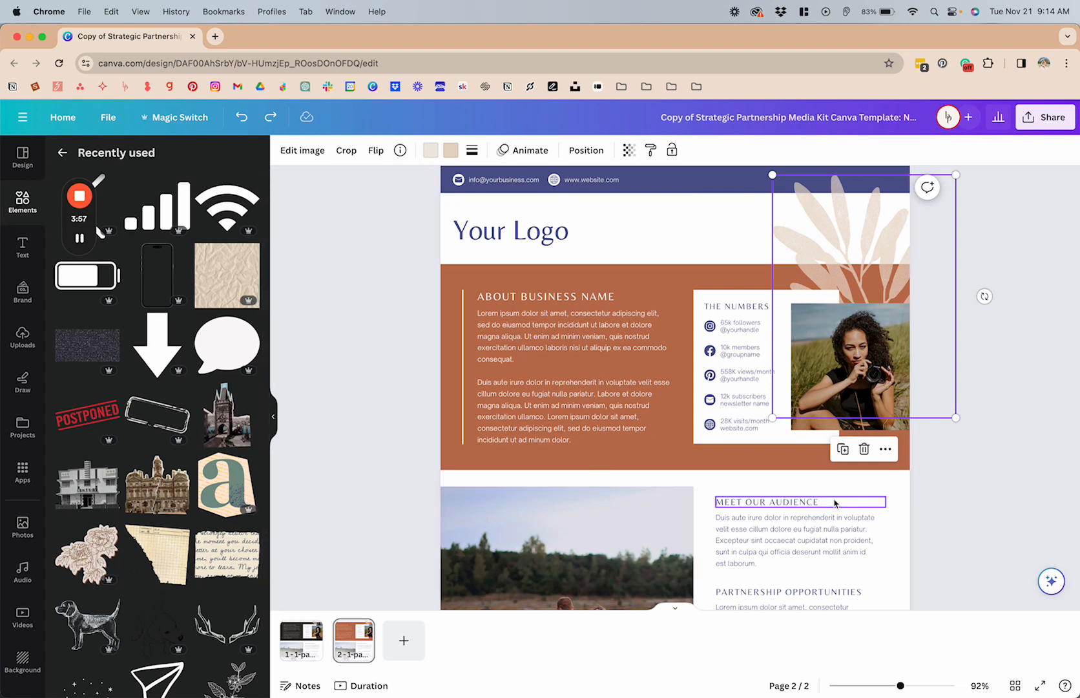
scroll(162, 547, down, 2)
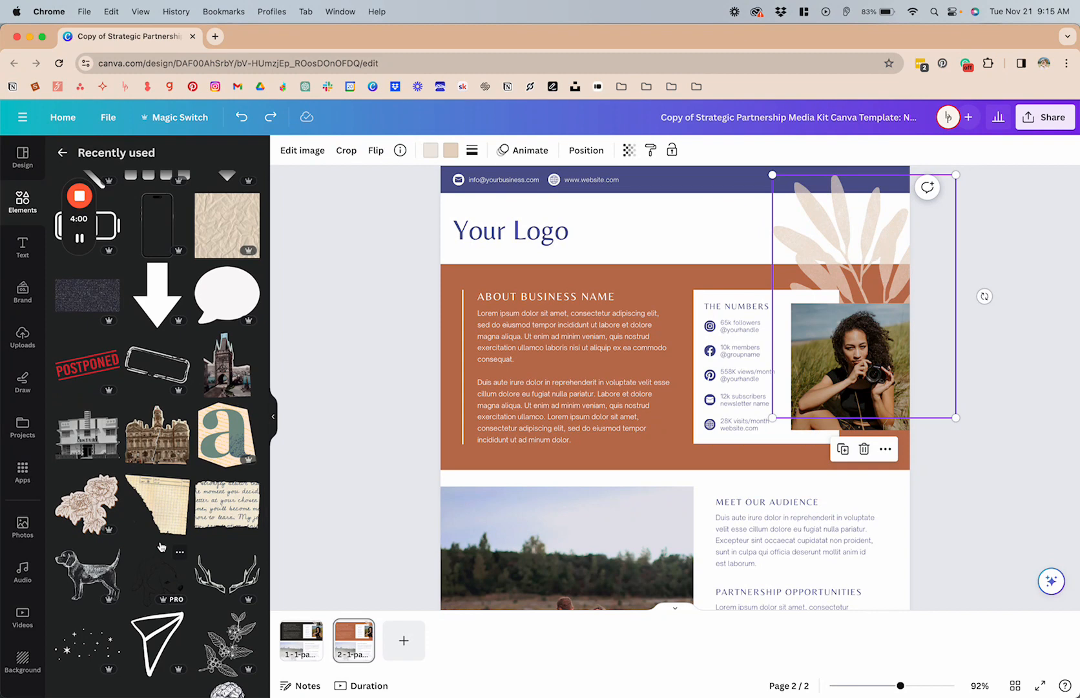
click(165, 501)
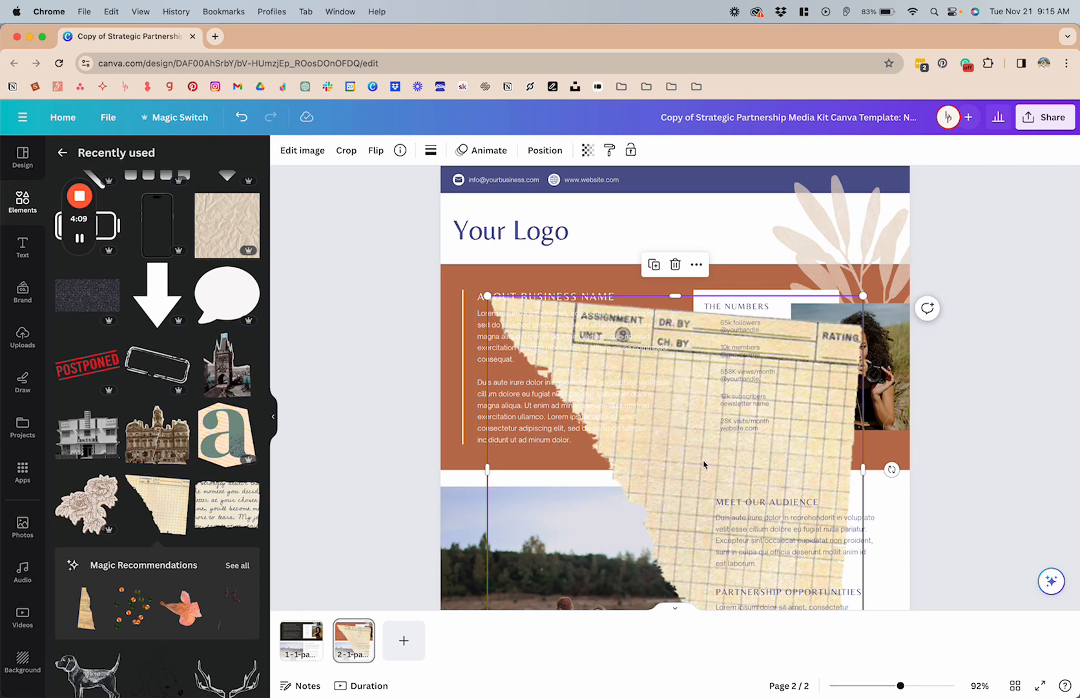
key(Delete)
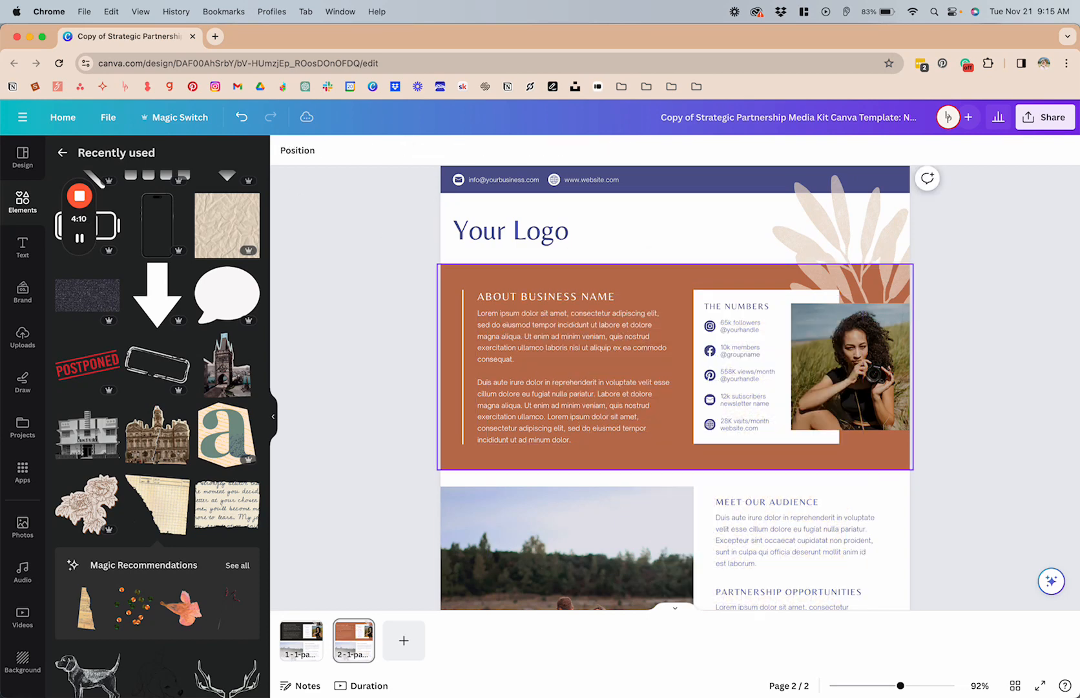
Step: Change the first colour of the leaf graphic behind the portrait on page 1 to the brand pale pink
click(842, 223)
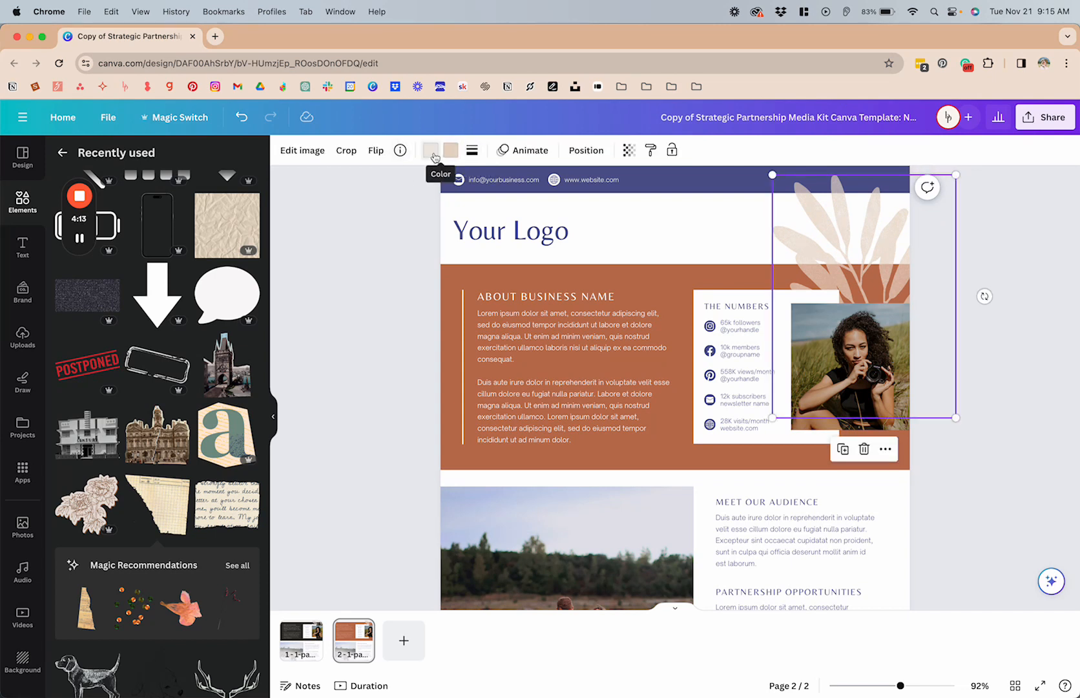
click(431, 153)
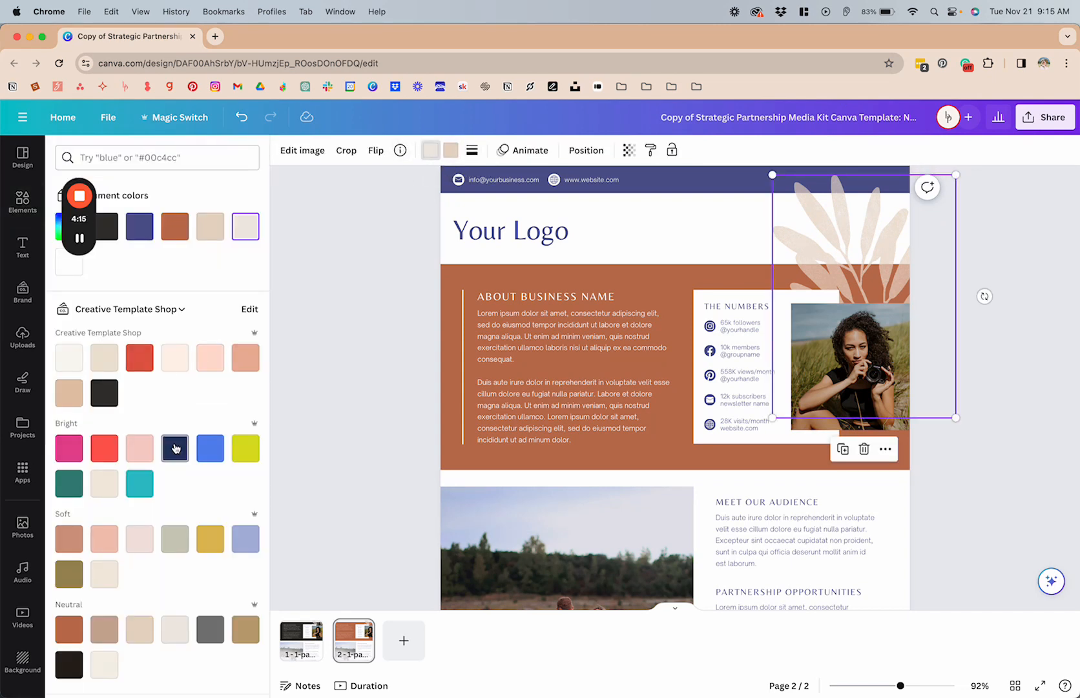
scroll(174, 447, down, 2)
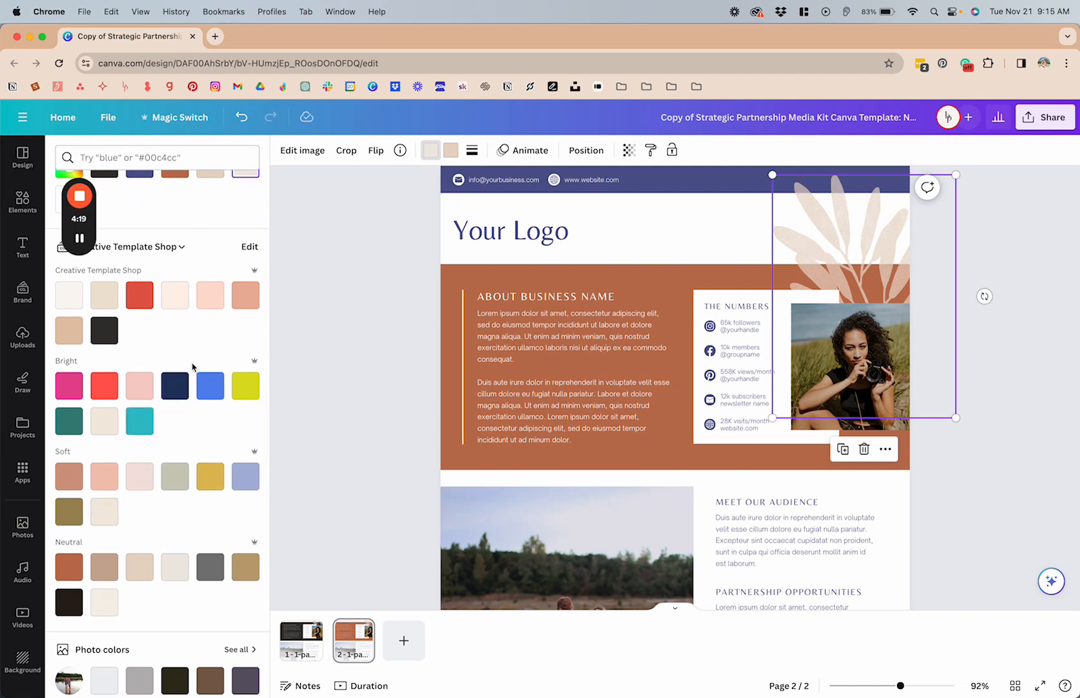
click(301, 643)
click(875, 257)
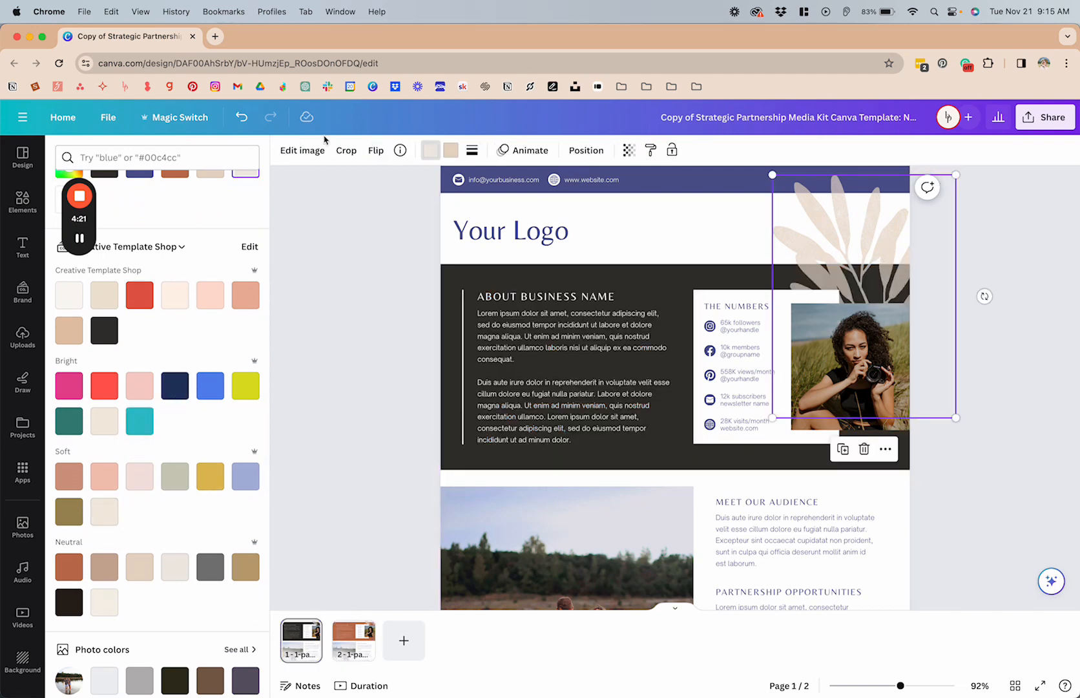
click(216, 300)
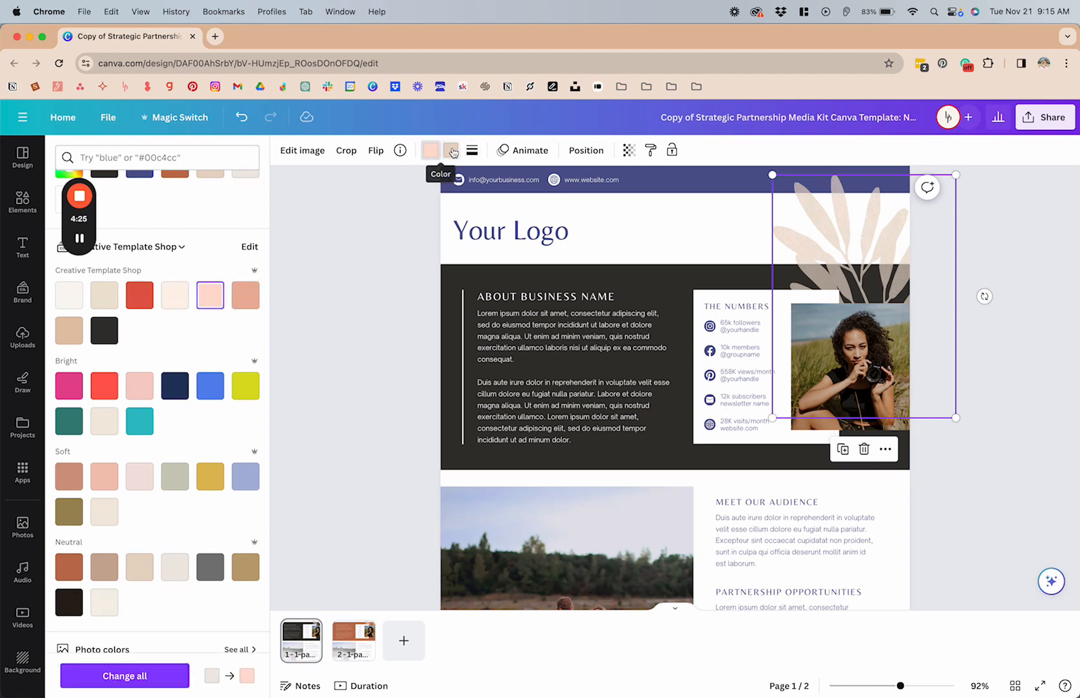
Step: Try teal #31bfc7 as the page 1 leaf's first colour, then set it back to pale pink
click(143, 423)
scroll(847, 214, up, 5)
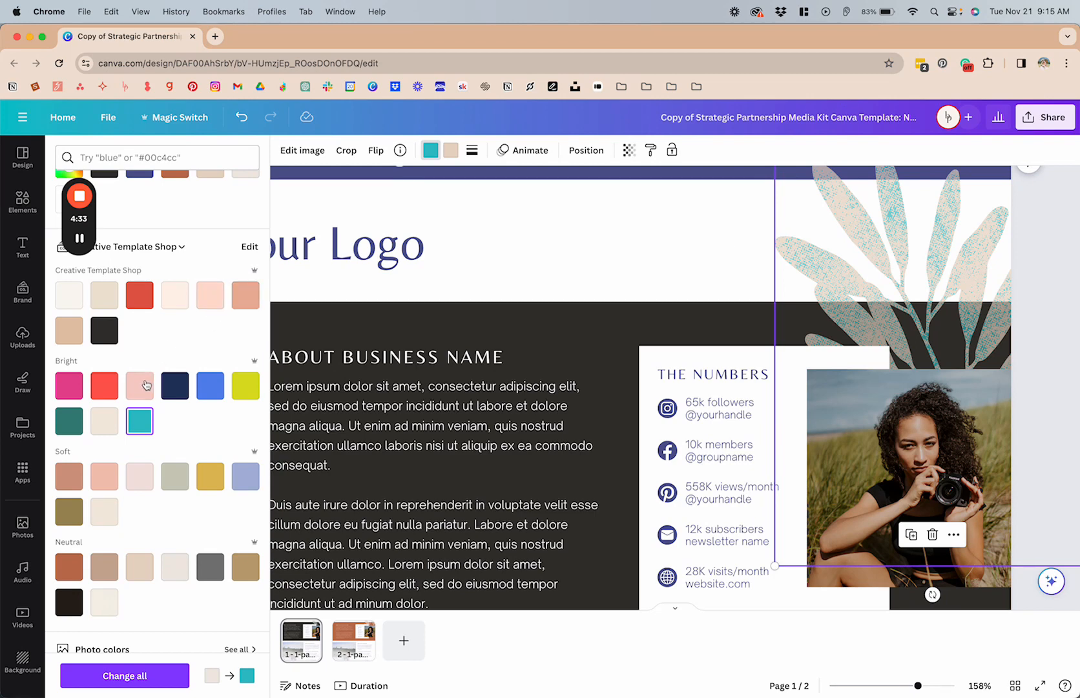
click(209, 295)
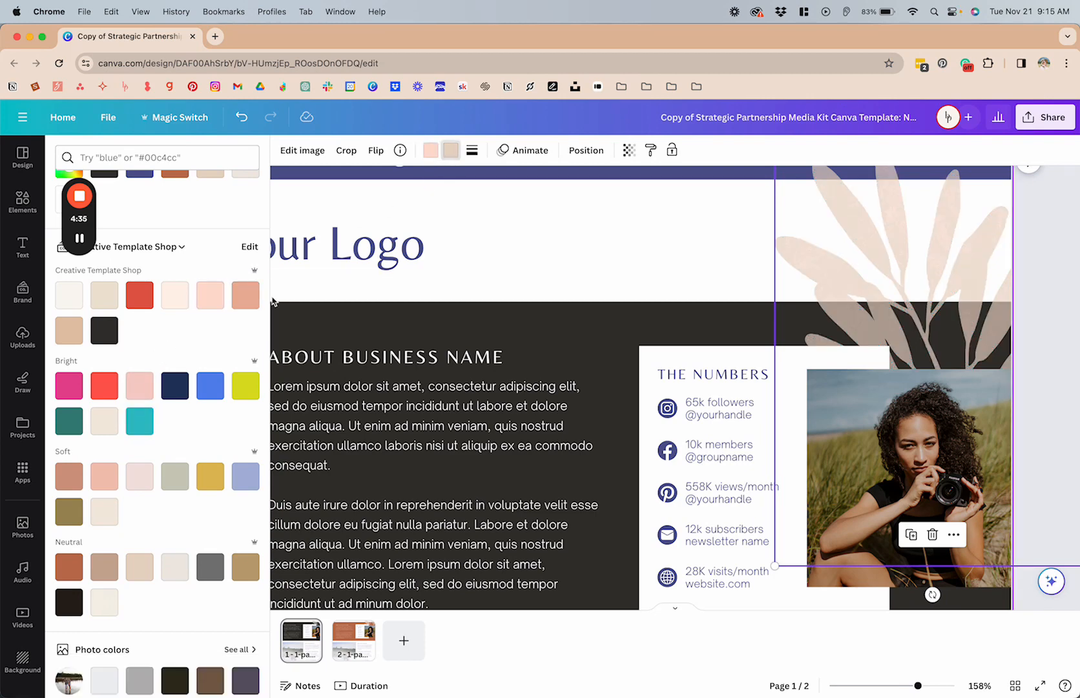
Step: Change the second colour of the page 1 leaf graphic behind the portrait to brand salmon #eab39b
click(245, 295)
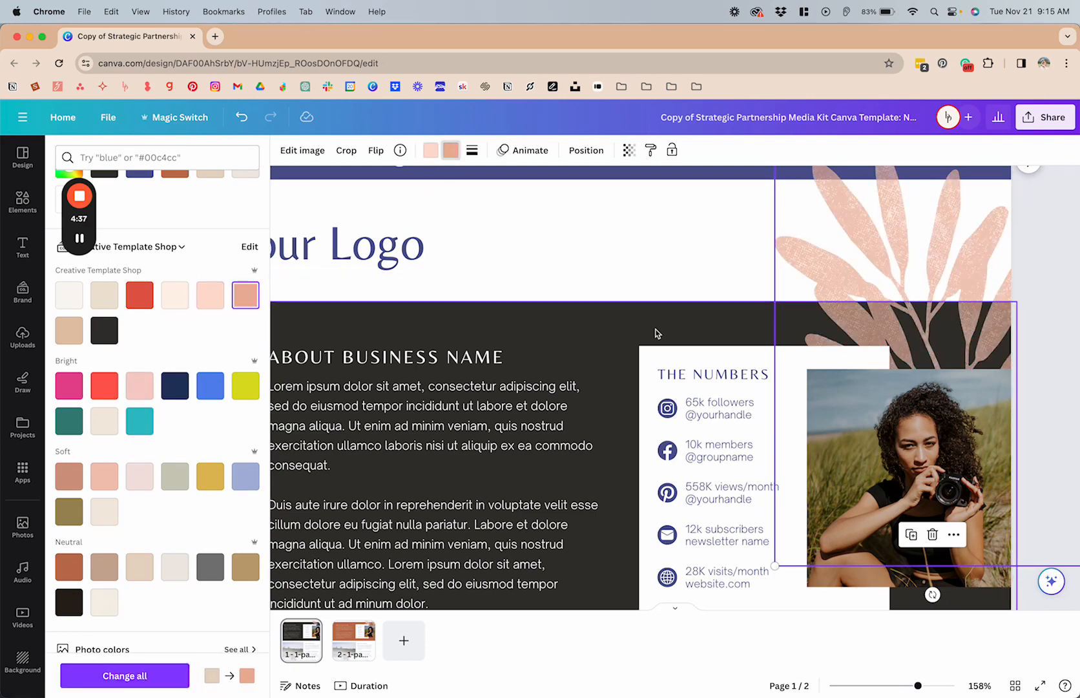
scroll(657, 332, down, 5)
click(935, 361)
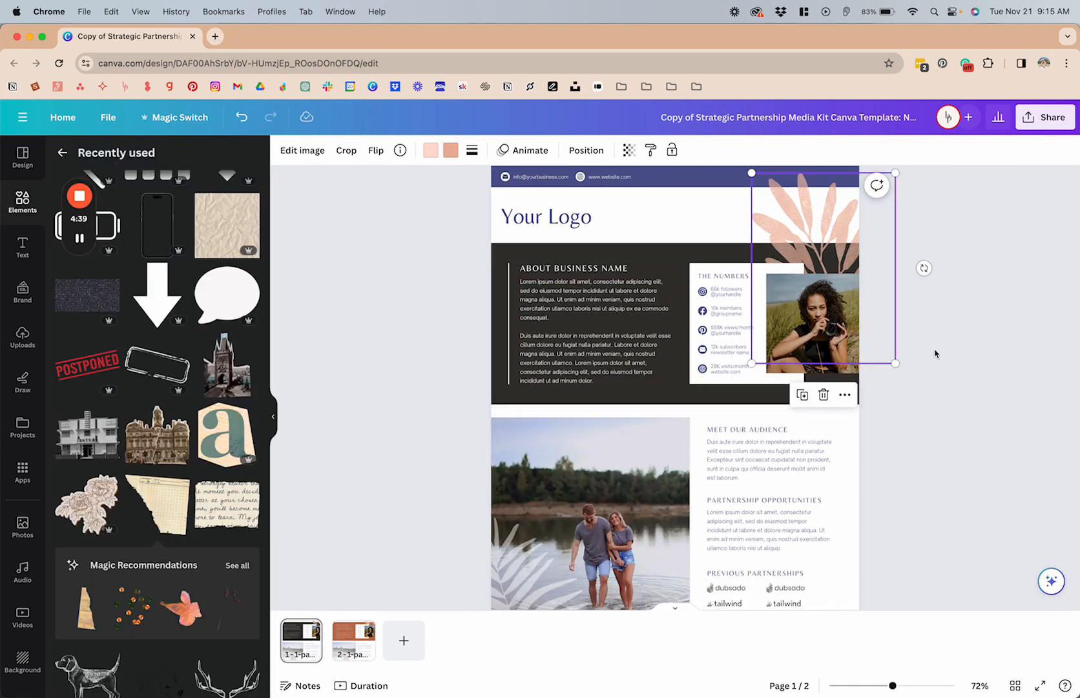
Step: Recolour the leaf graphic over the couple photo on page 1, using pale pink for its first colour and salmon #eab39b for its second
scroll(769, 504, down, 1)
click(517, 563)
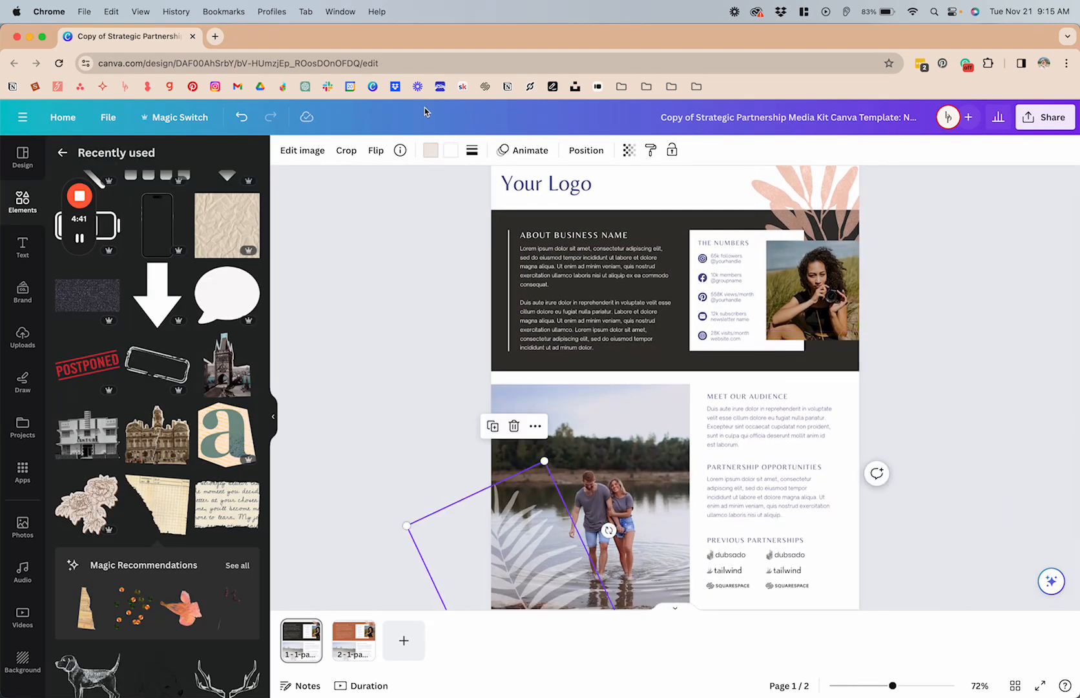
click(430, 149)
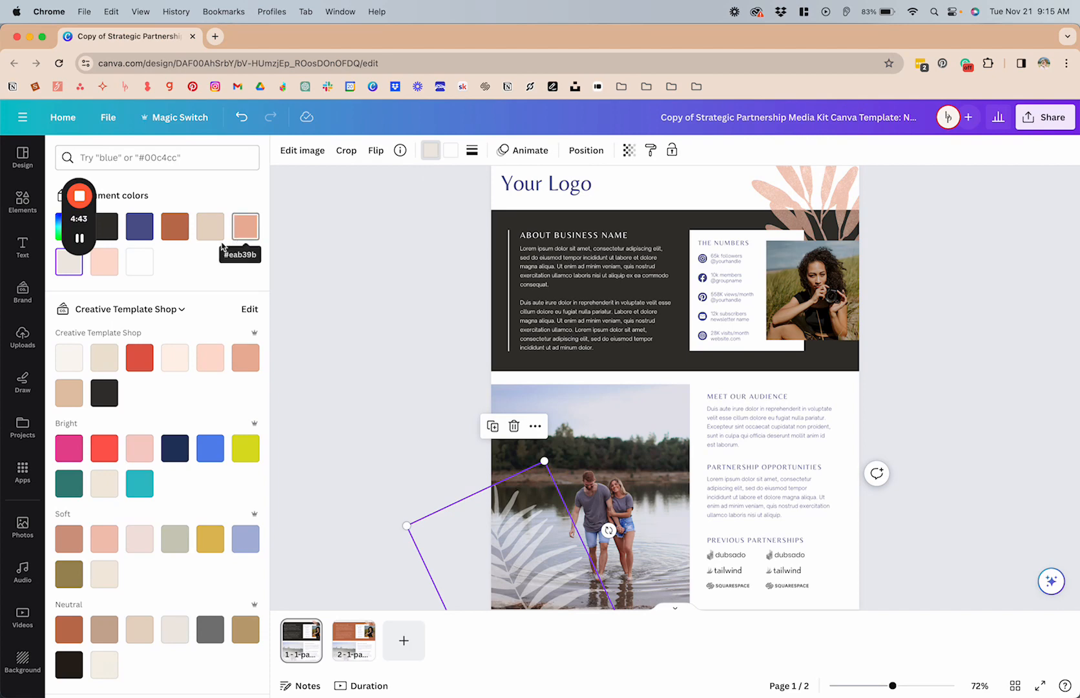
click(104, 261)
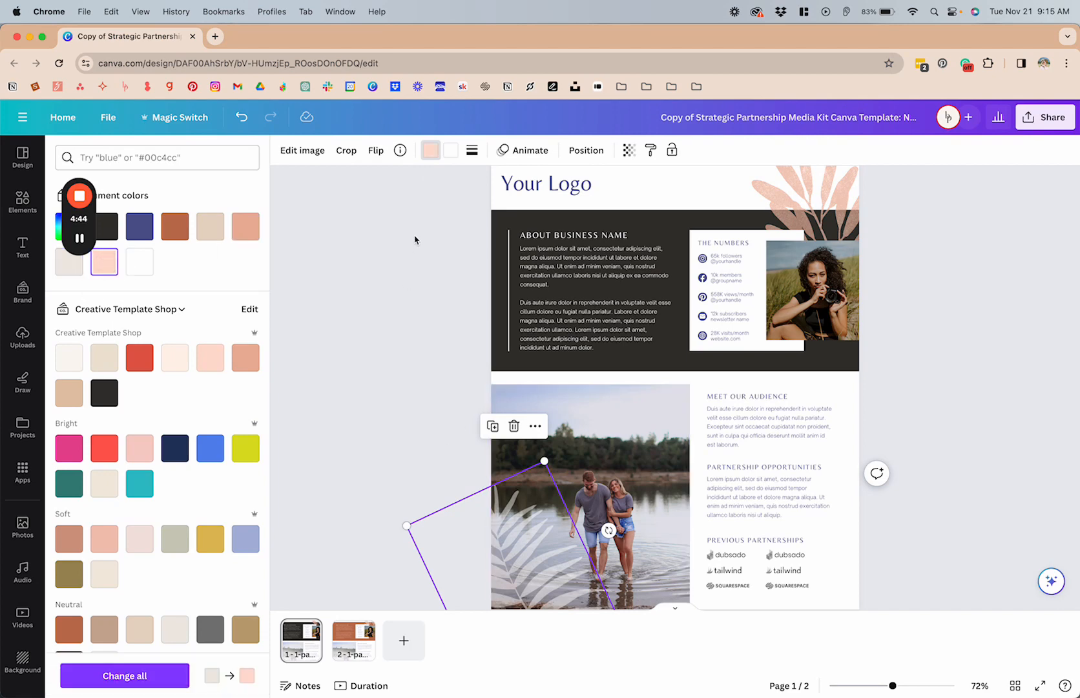
click(455, 152)
click(246, 226)
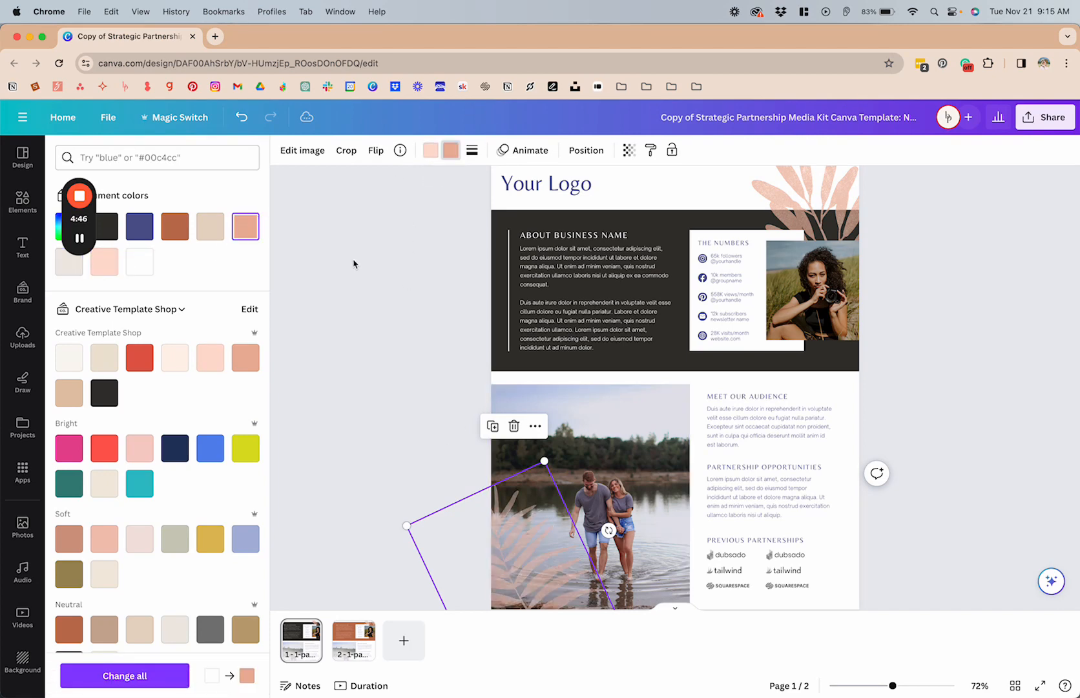
click(354, 263)
click(392, 446)
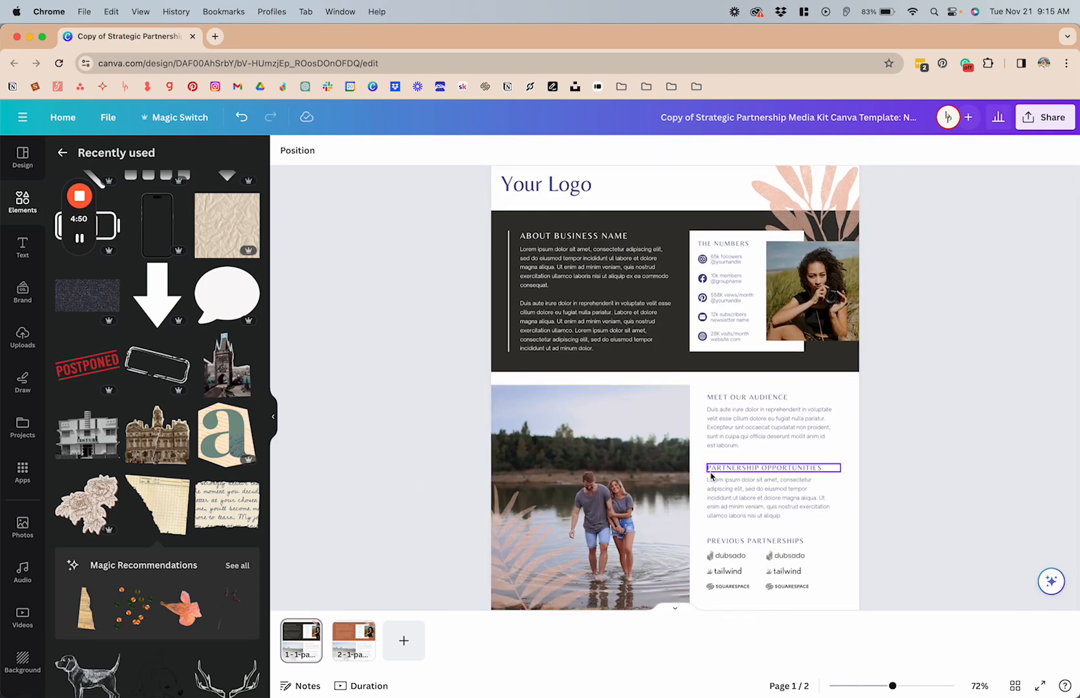
Step: Add a blank third page and place the torn graph-paper graphic on it
click(418, 645)
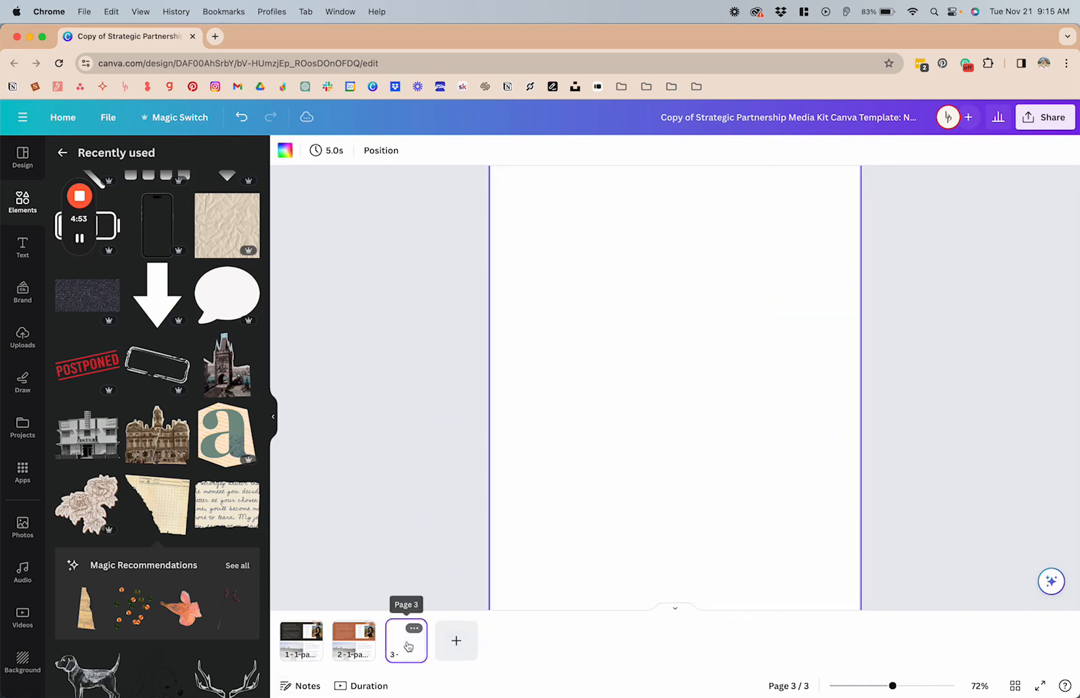
click(164, 501)
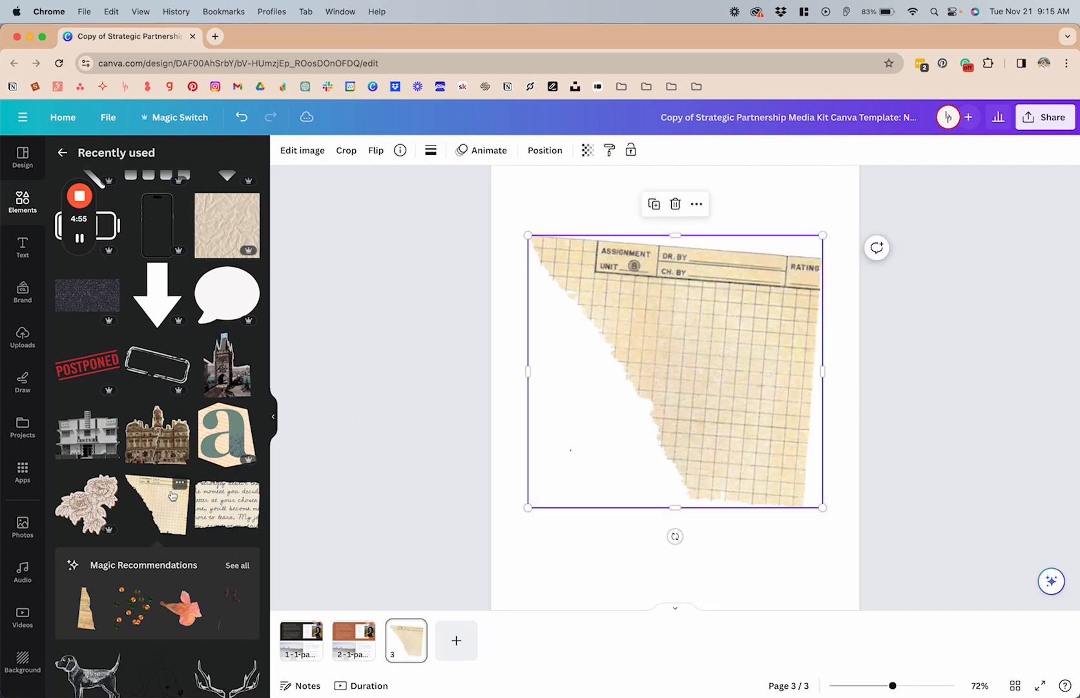
click(850, 300)
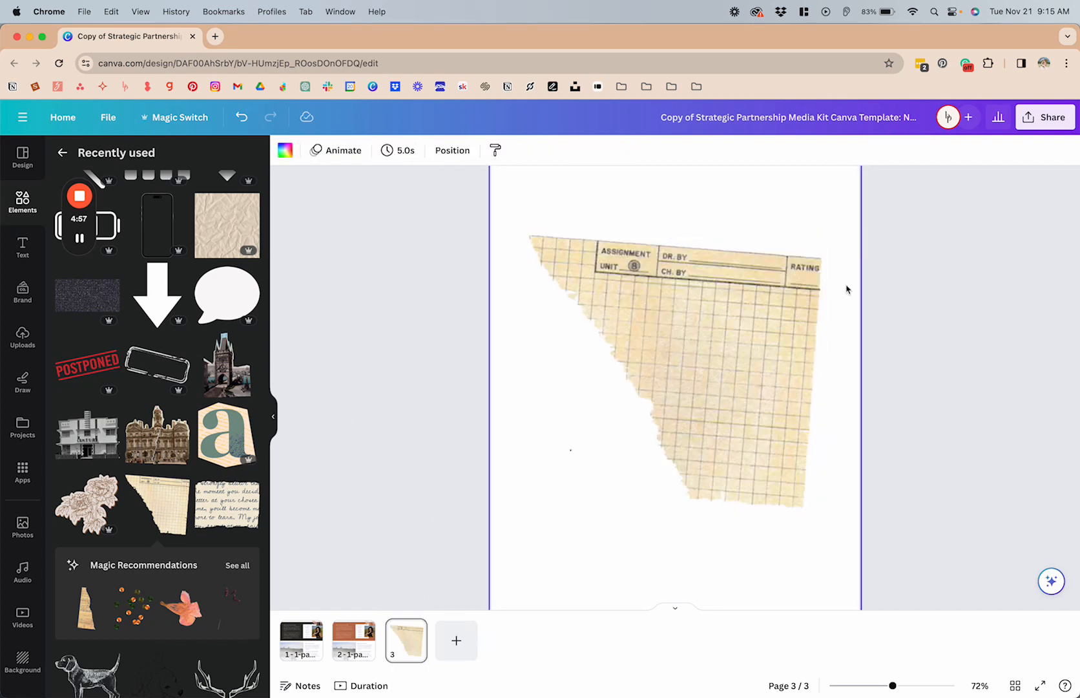
Step: Apply the Cherry Duotone effect to the torn graph-paper graphic on page 3
click(652, 366)
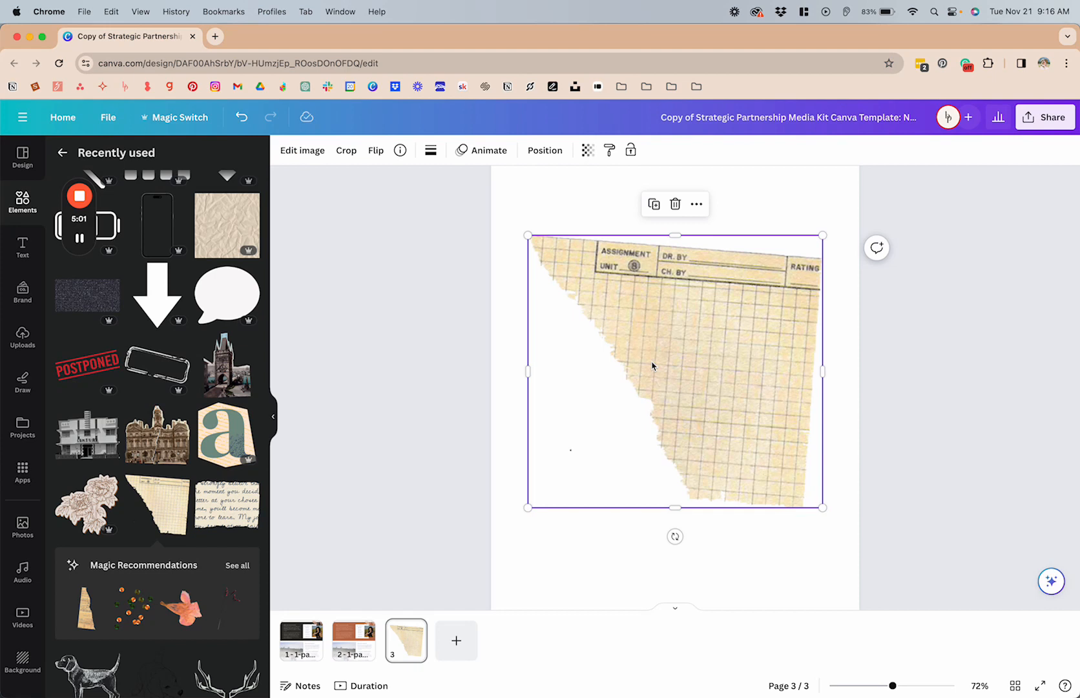
click(314, 160)
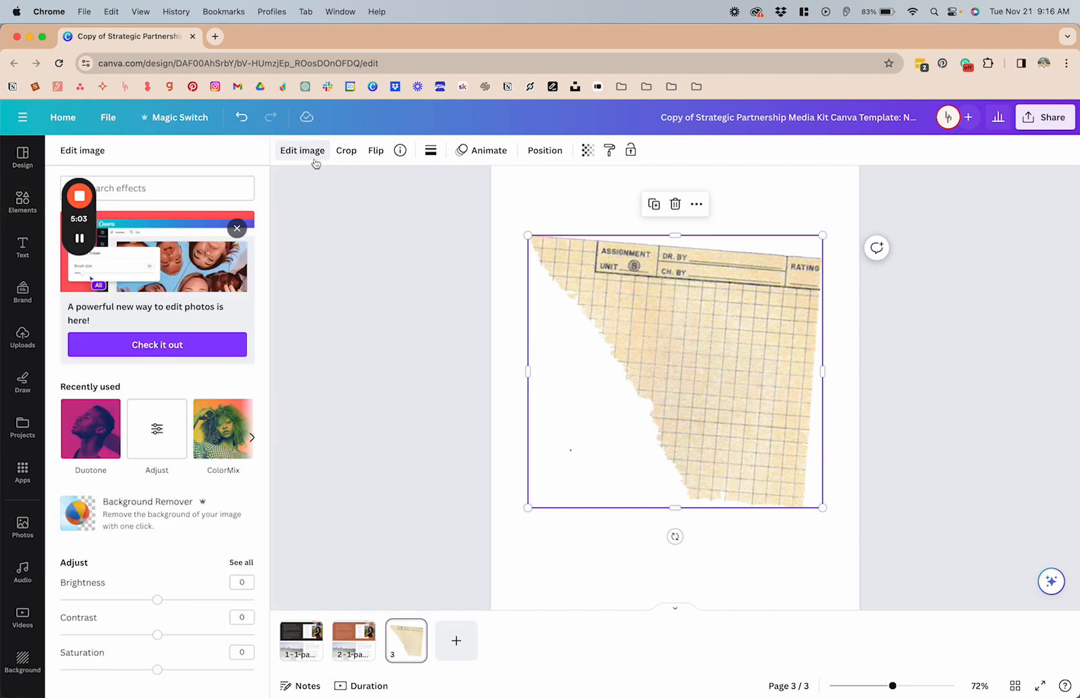
scroll(148, 362, down, 2)
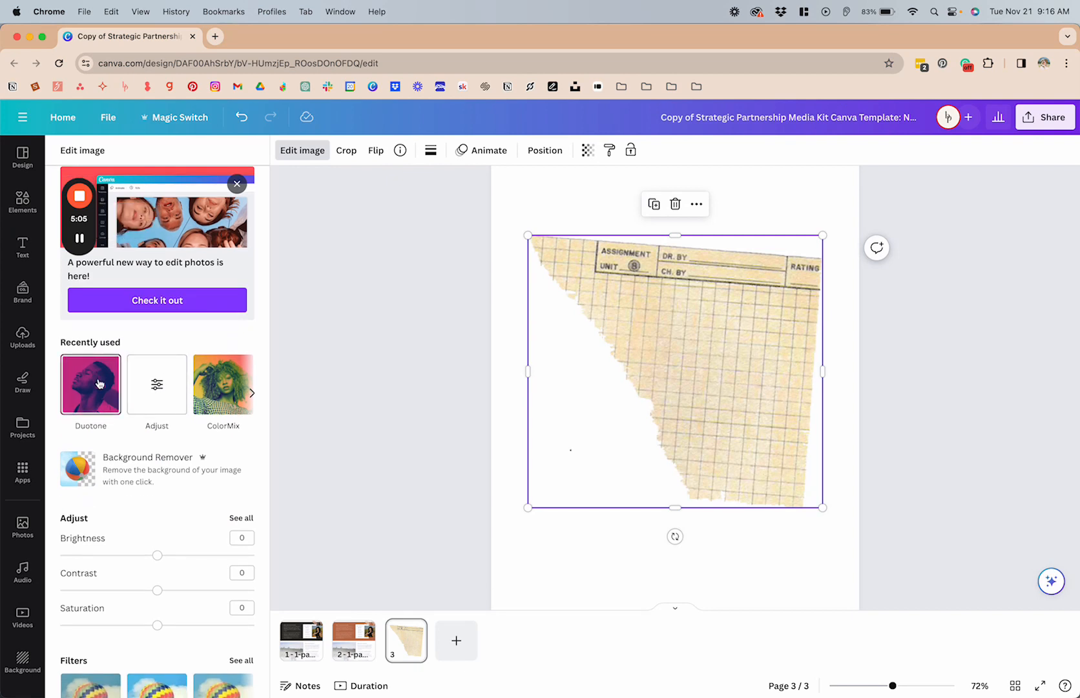
scroll(137, 343, down, 15)
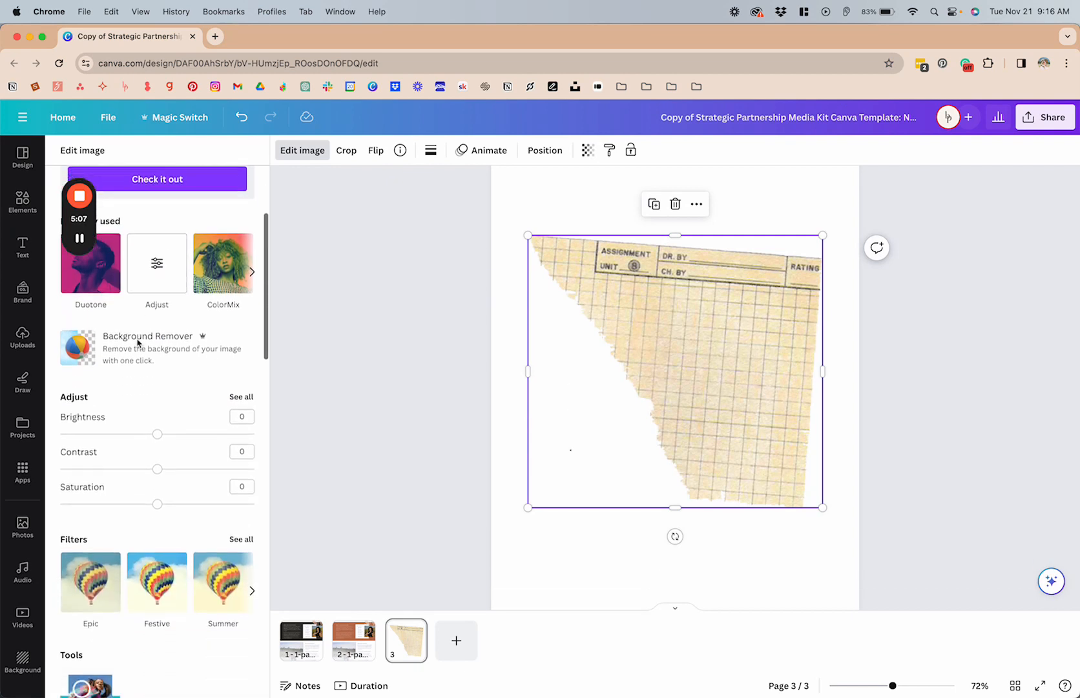
scroll(137, 343, down, 3)
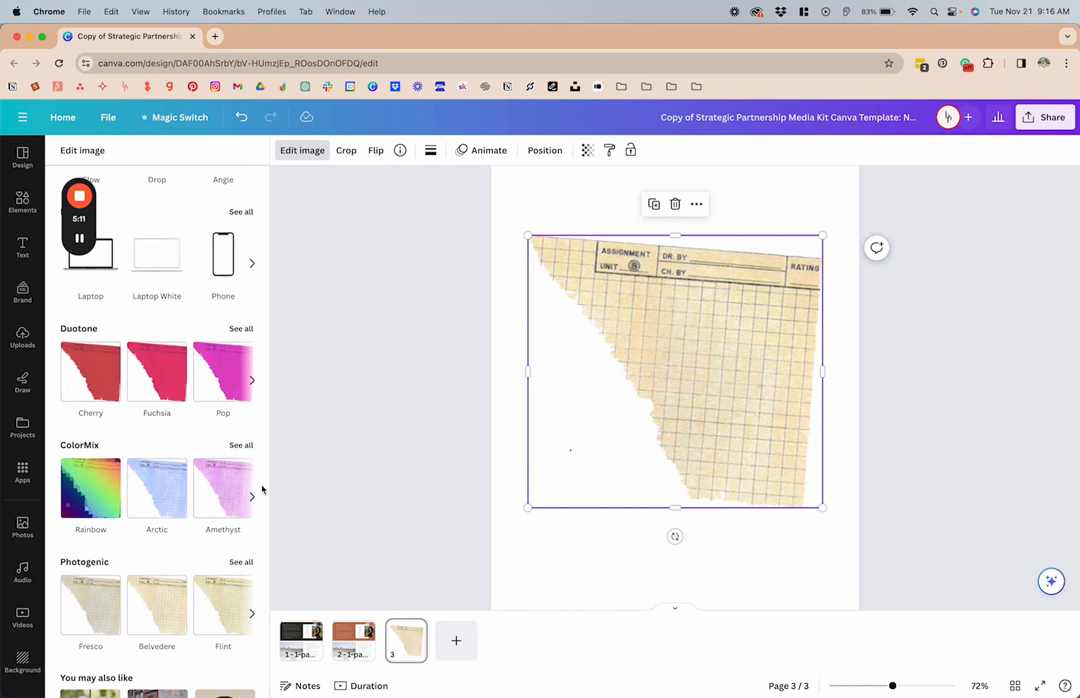
click(242, 330)
scroll(180, 241, down, 5)
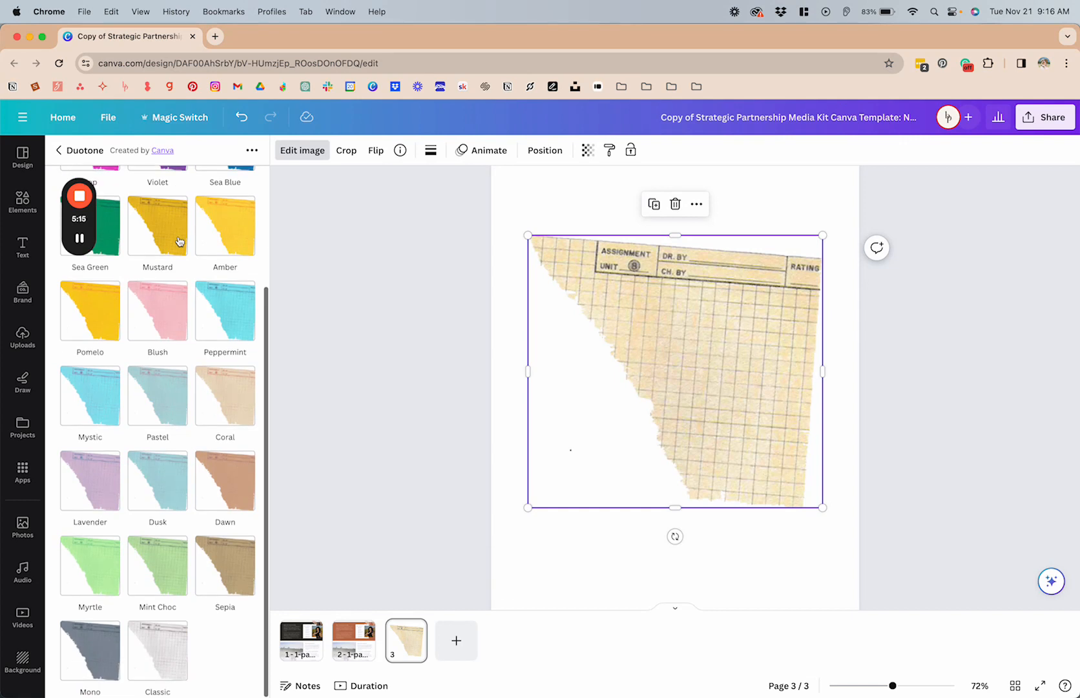
scroll(189, 374, up, 5)
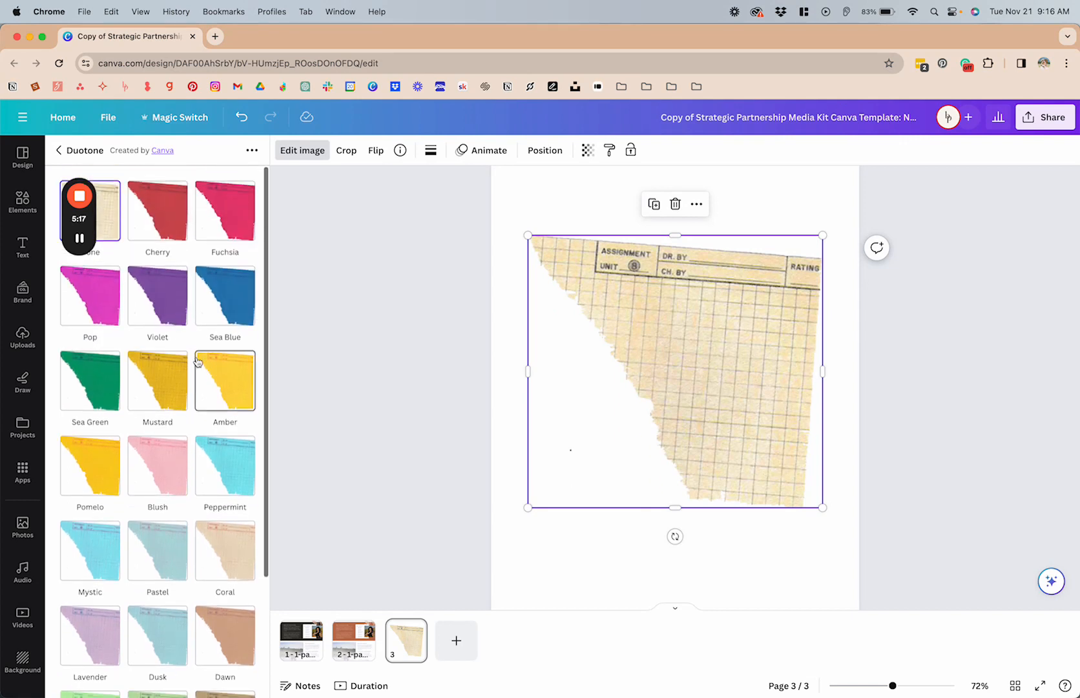
click(173, 207)
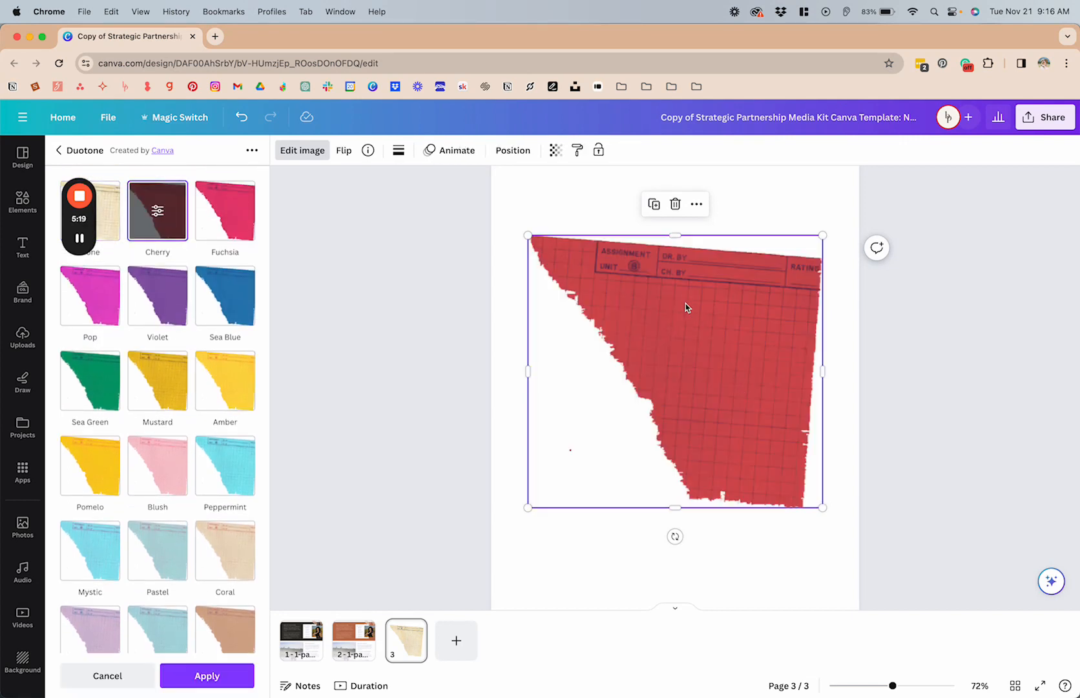
scroll(685, 303, up, 3)
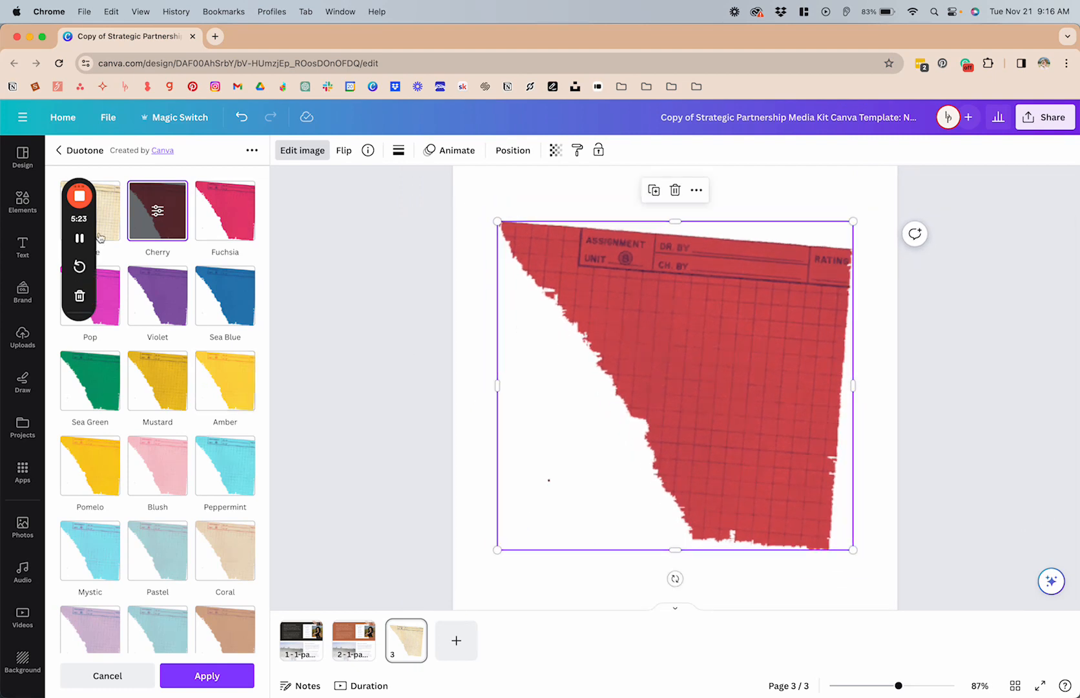
Step: Customise the graph-paper graphic's Duotone with the document's navy blue for highlights and white for shadows
click(155, 214)
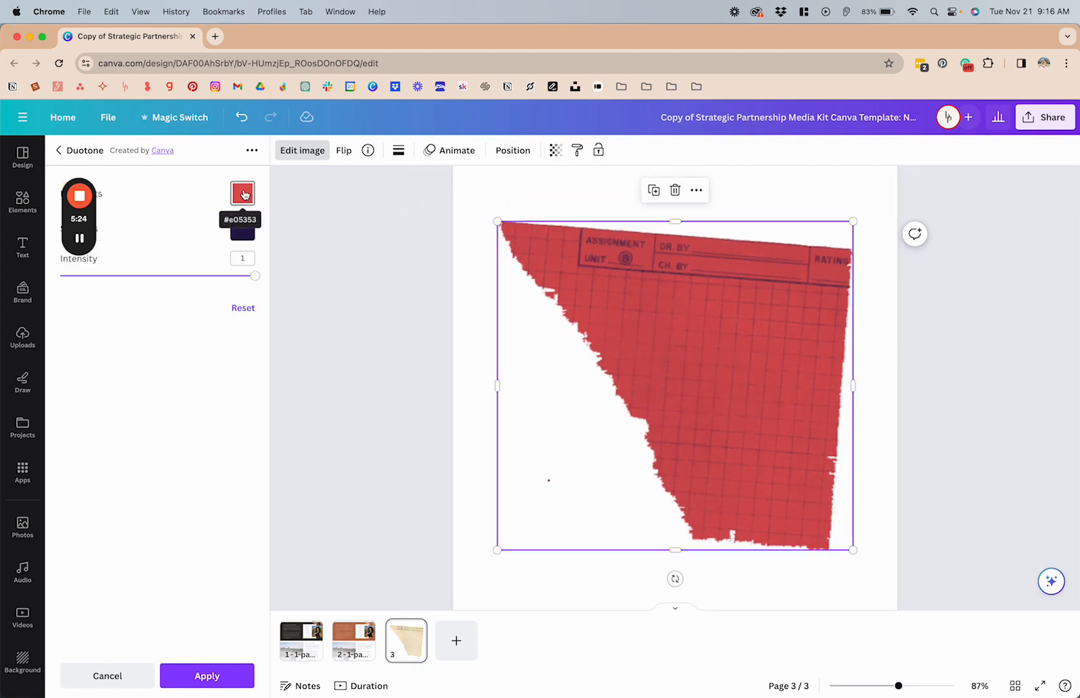
click(242, 192)
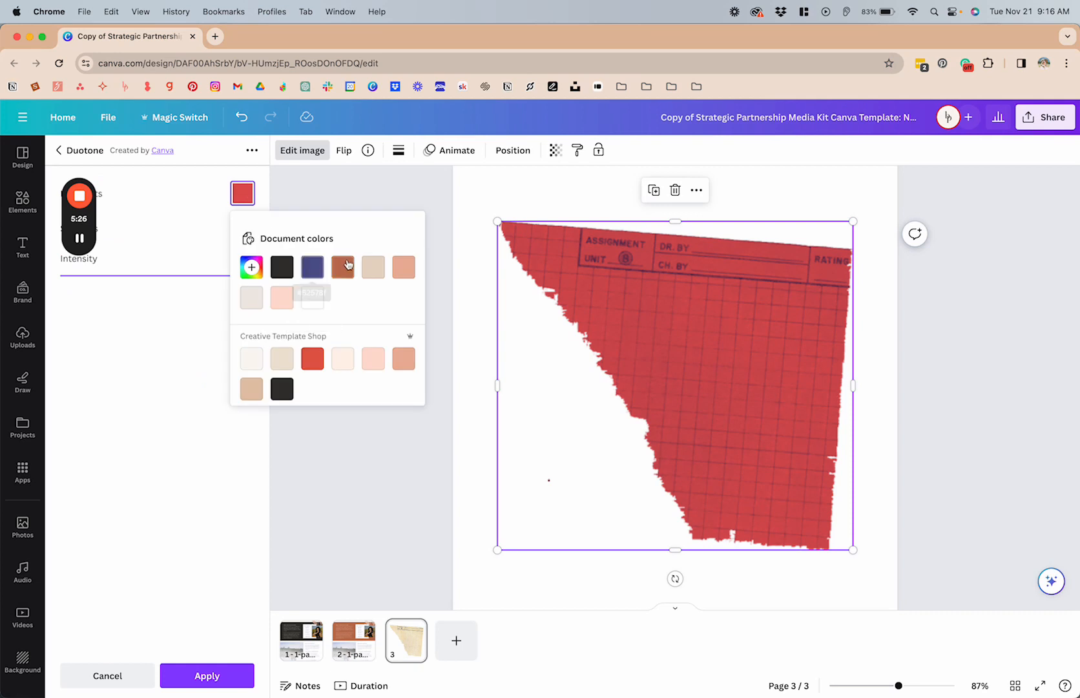
click(311, 267)
click(155, 225)
click(243, 234)
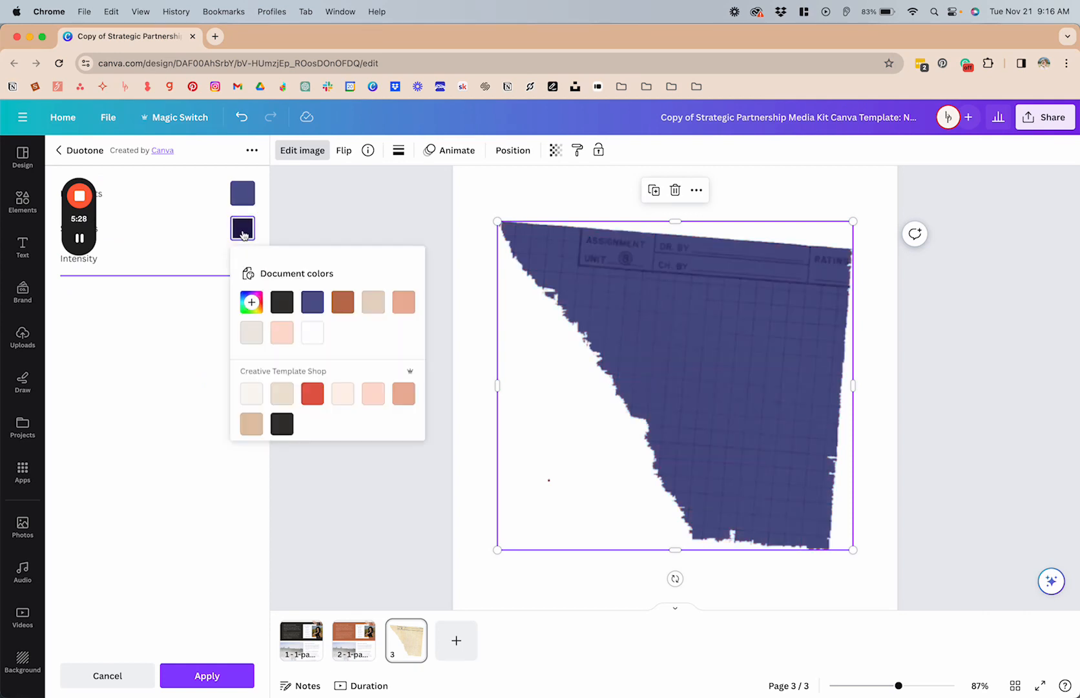
click(316, 336)
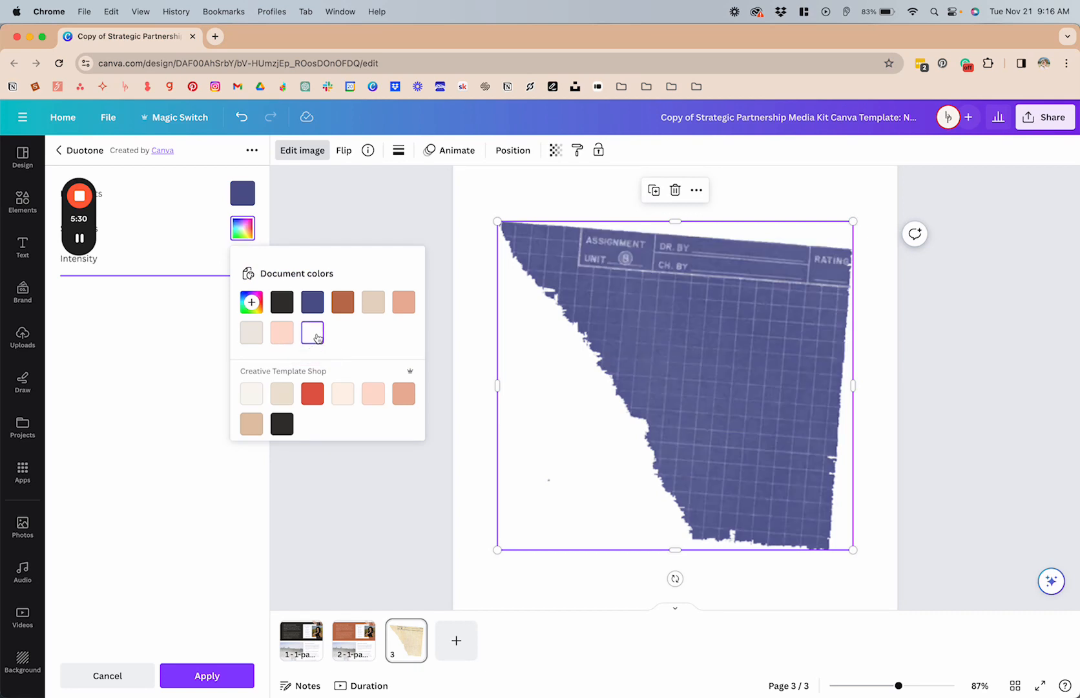
click(387, 221)
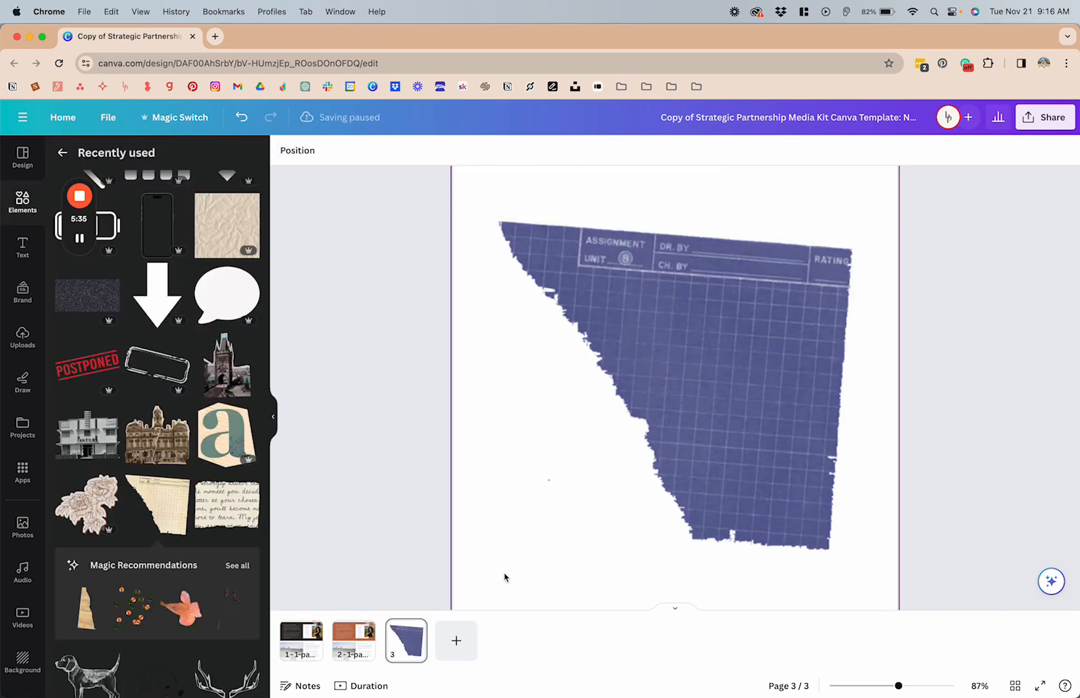
Step: Move the graph-paper graphic toward page 3's upper-right area and shrink it to about two-thirds of its size
scroll(656, 262, down, 1)
scroll(655, 262, up, 2)
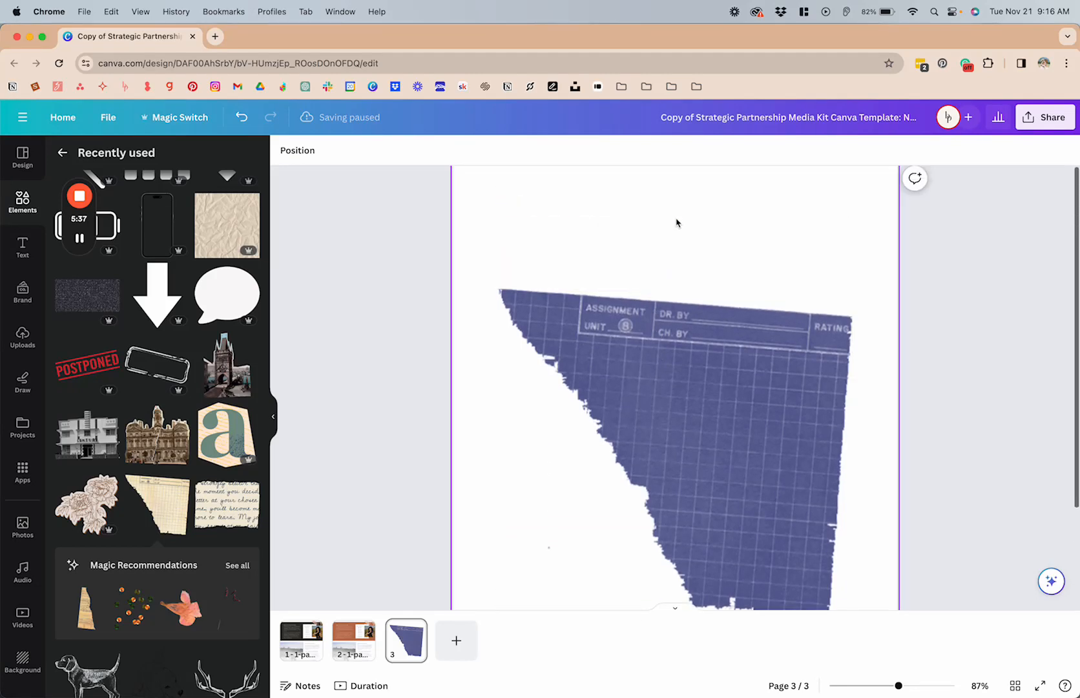
drag(663, 416, 694, 314)
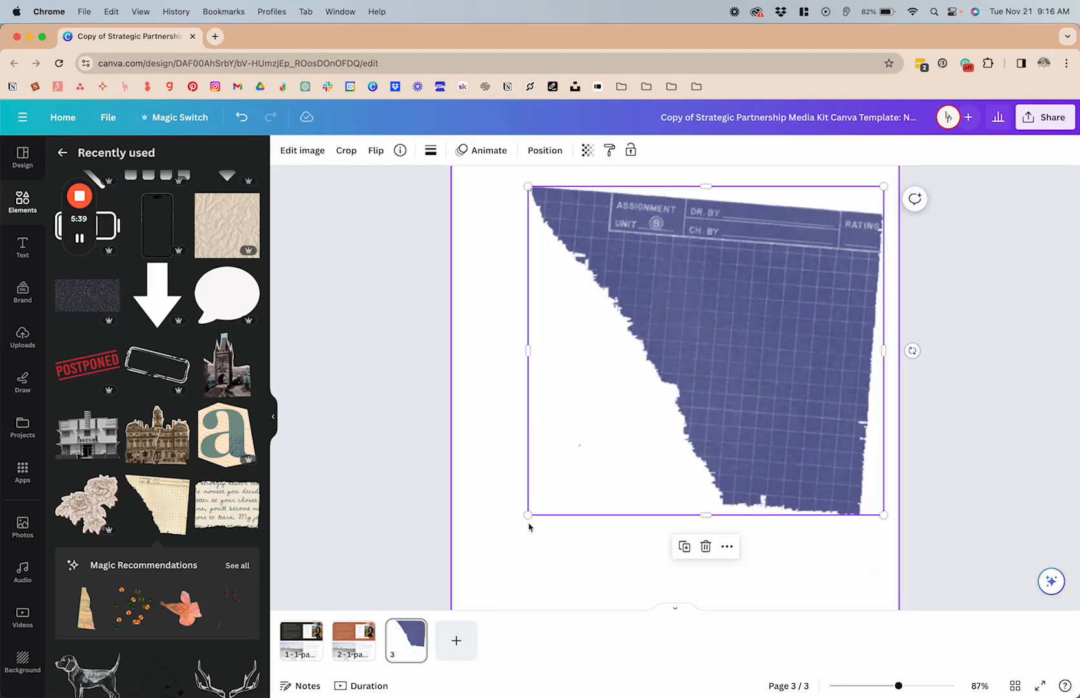
drag(528, 515, 641, 406)
click(589, 423)
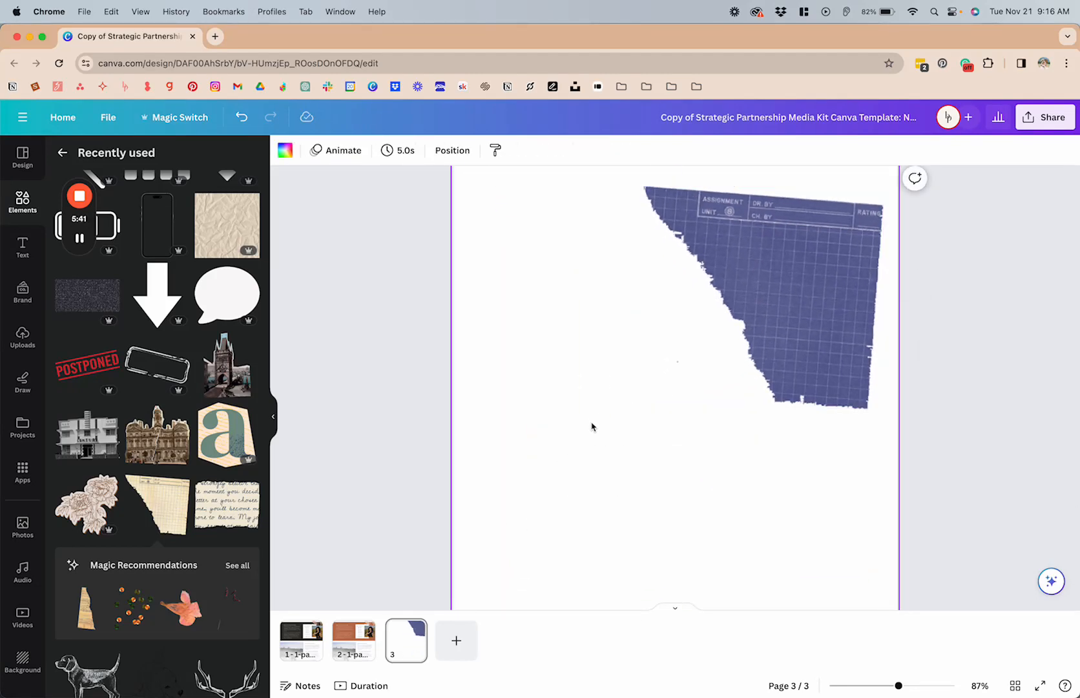
Step: Recolour the vertical line beside the About Business Name text on page 1 with the Creative Template Shop red
click(359, 633)
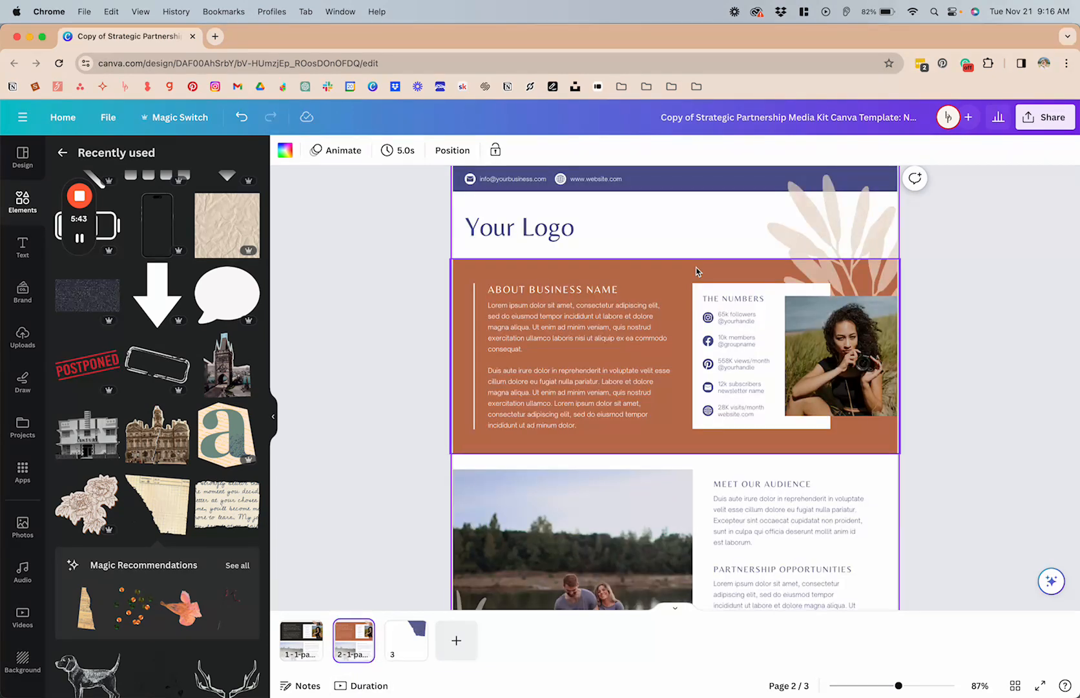
click(295, 649)
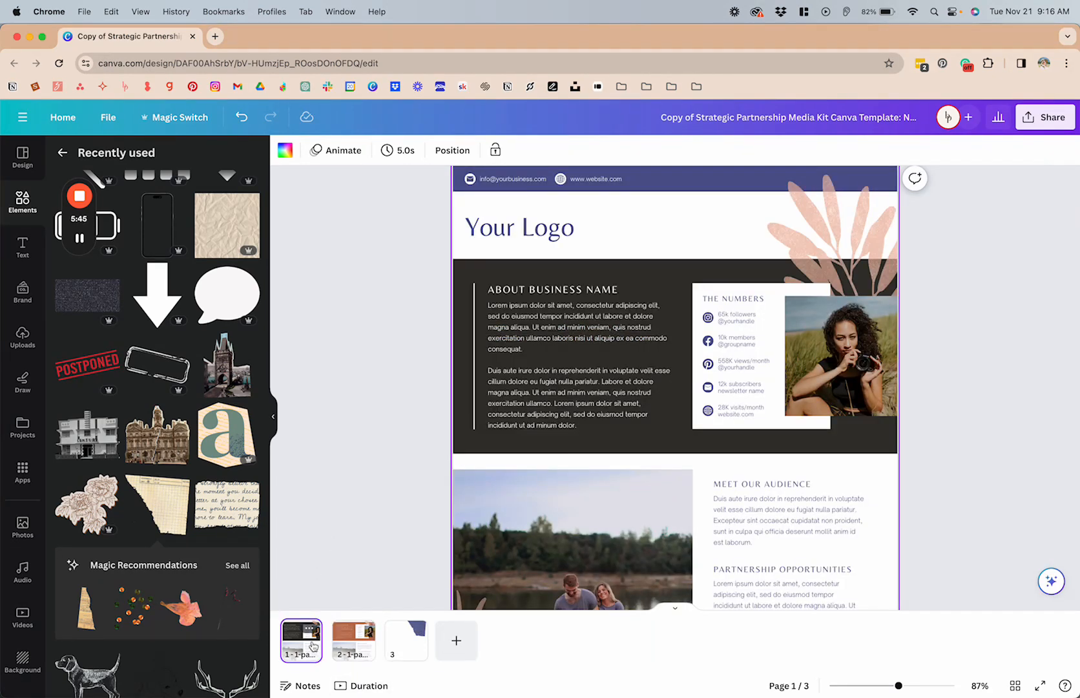
scroll(448, 292, down, 2)
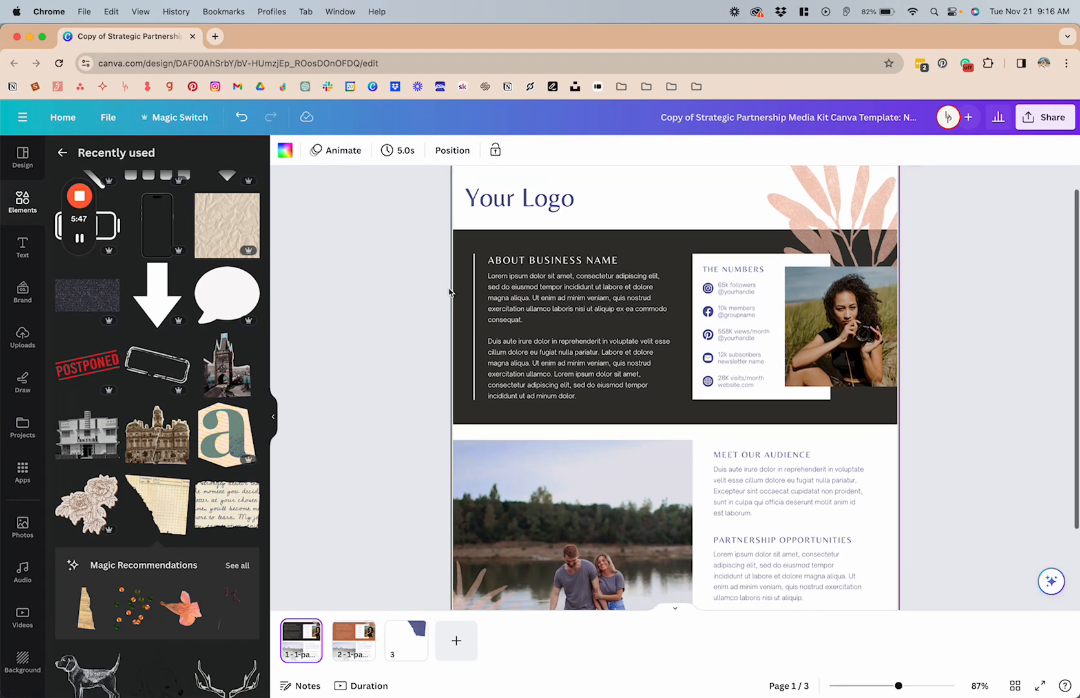
click(514, 282)
scroll(514, 282, up, 3)
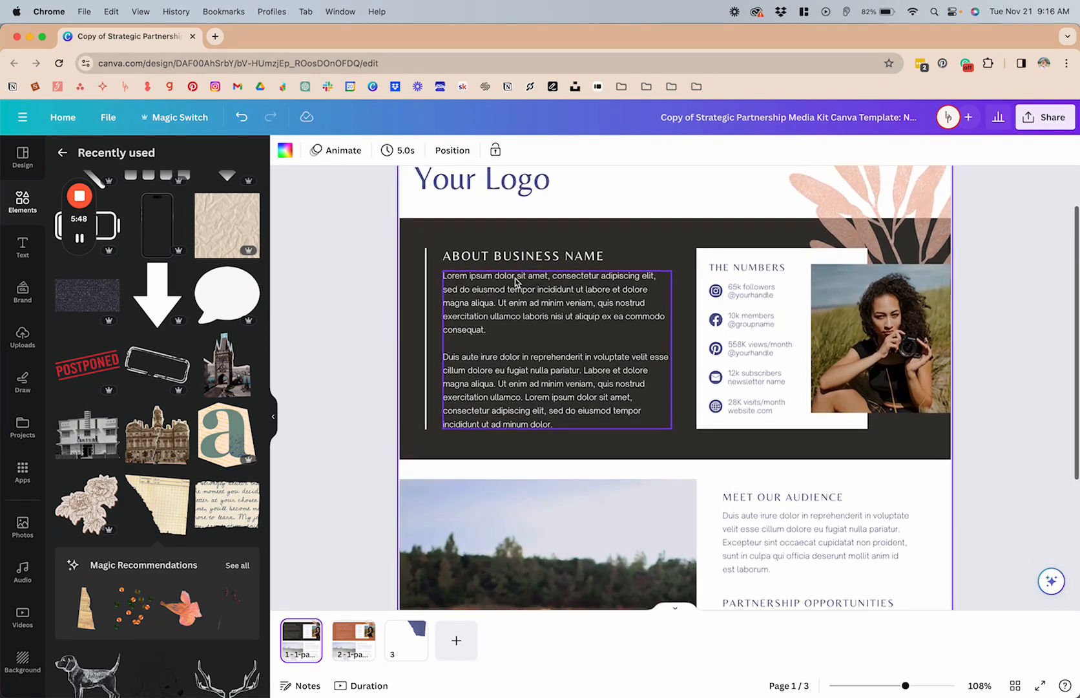
click(425, 307)
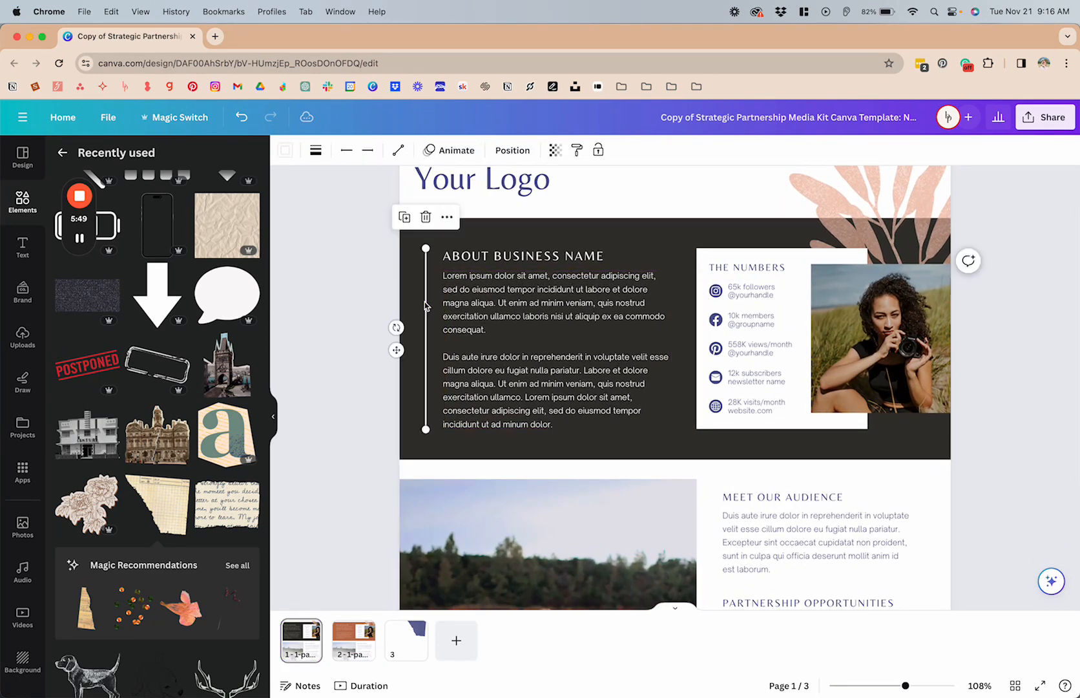
click(285, 151)
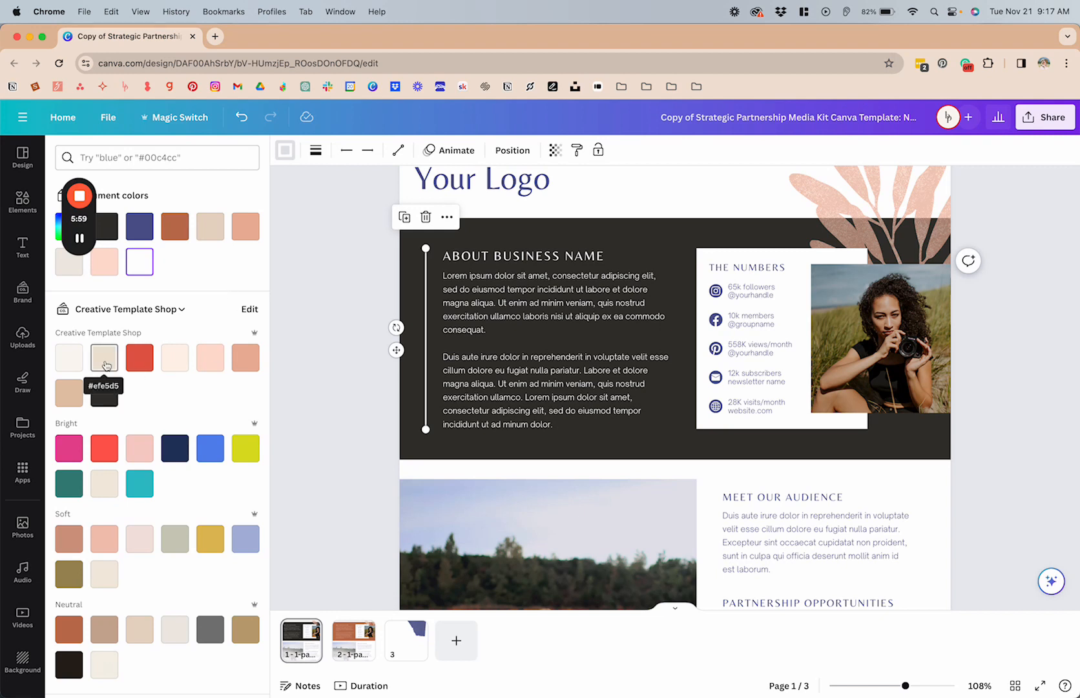
click(140, 354)
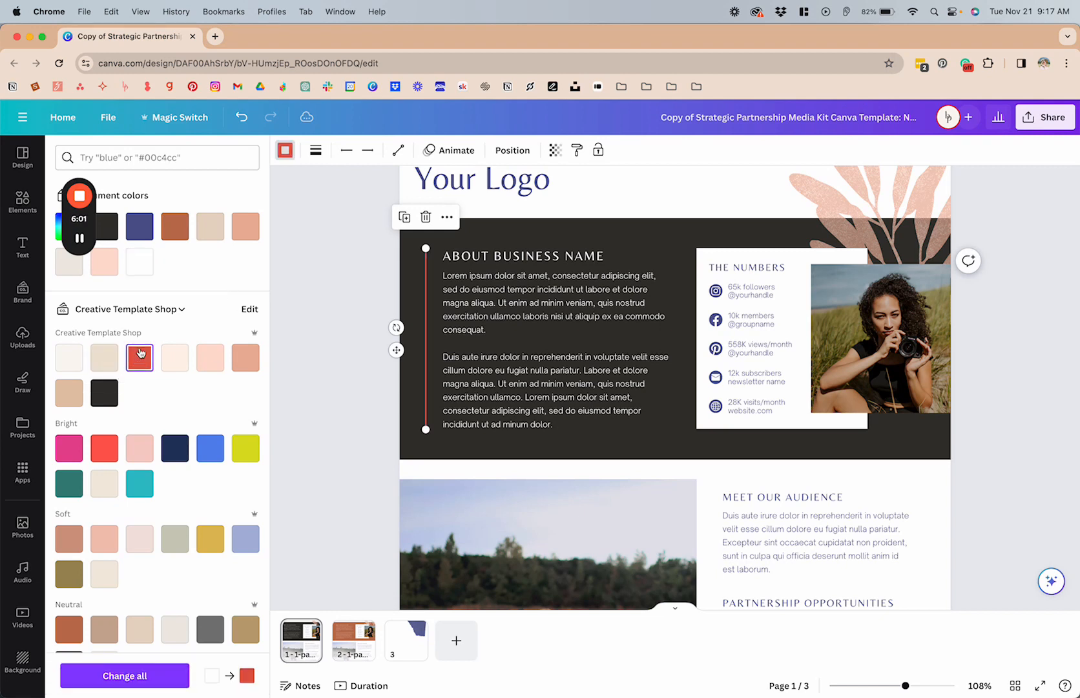
Step: Try applying the line's white-to-red colour change across all pages, and undo the document-wide replacement
click(132, 679)
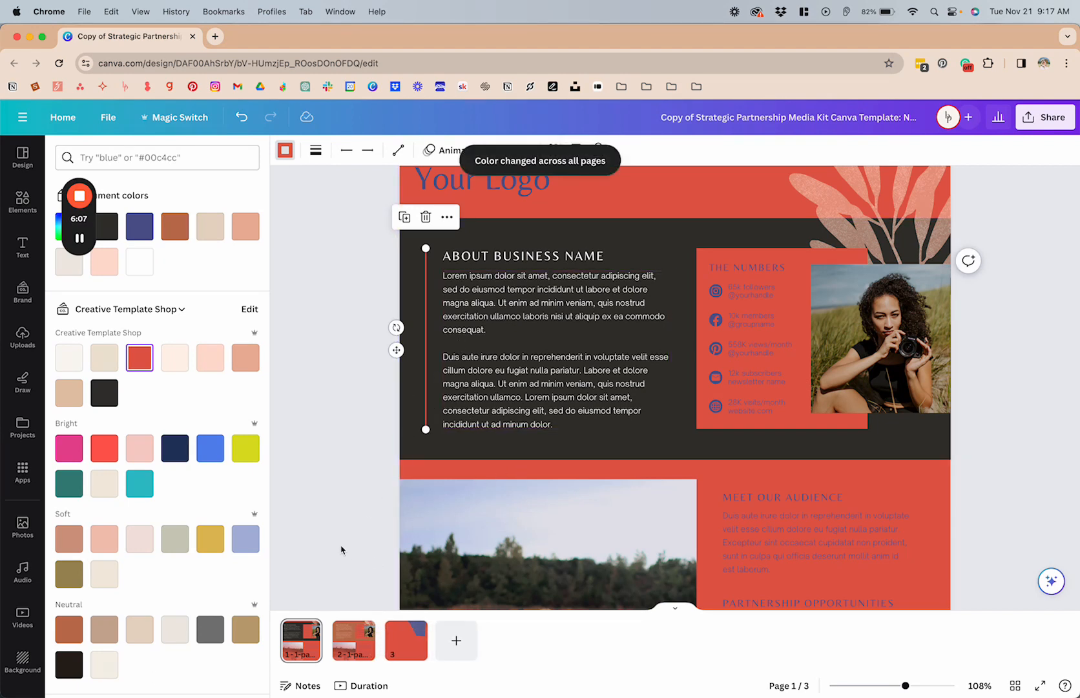
scroll(594, 405, down, 5)
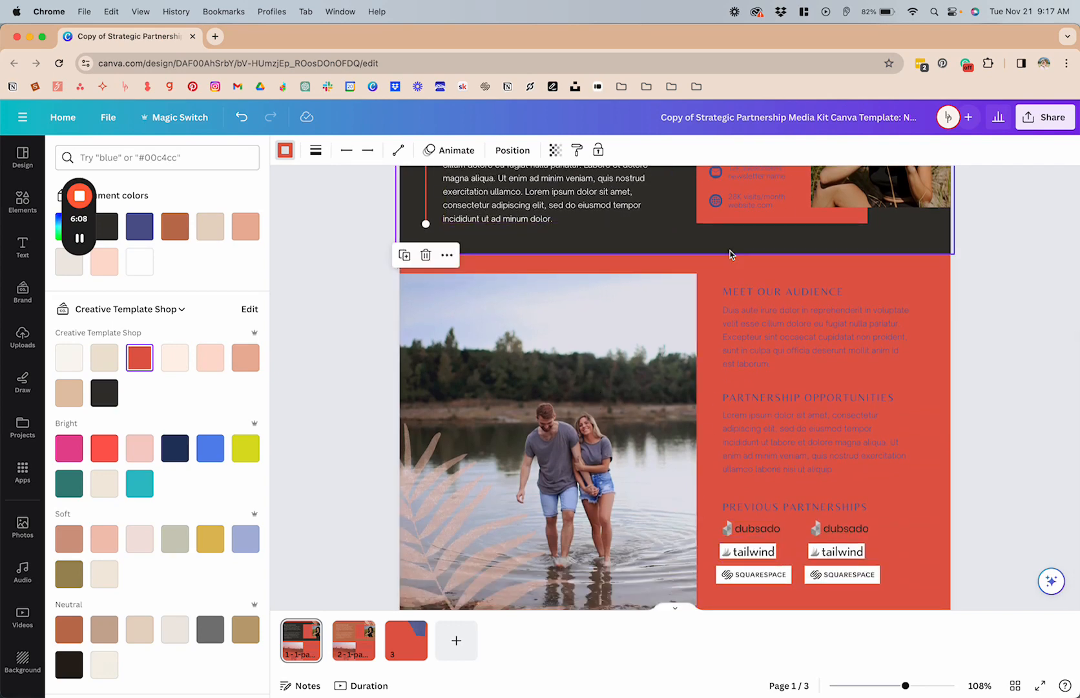
scroll(730, 254, up, 1)
click(703, 315)
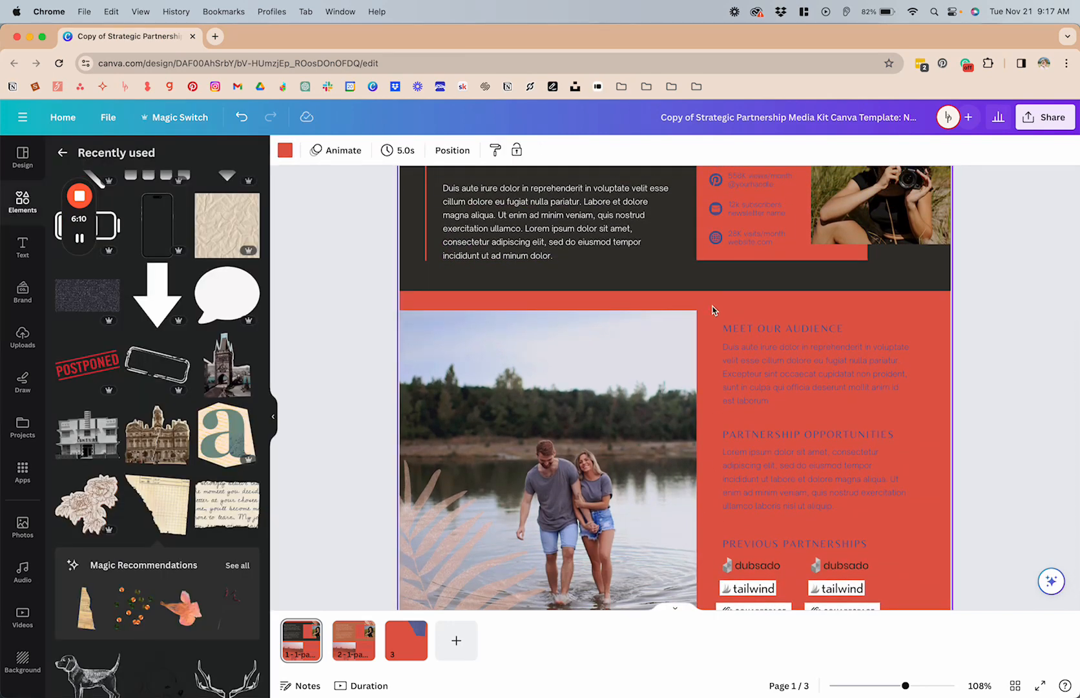
scroll(714, 310, up, 4)
key(super+z)
key(super+z)
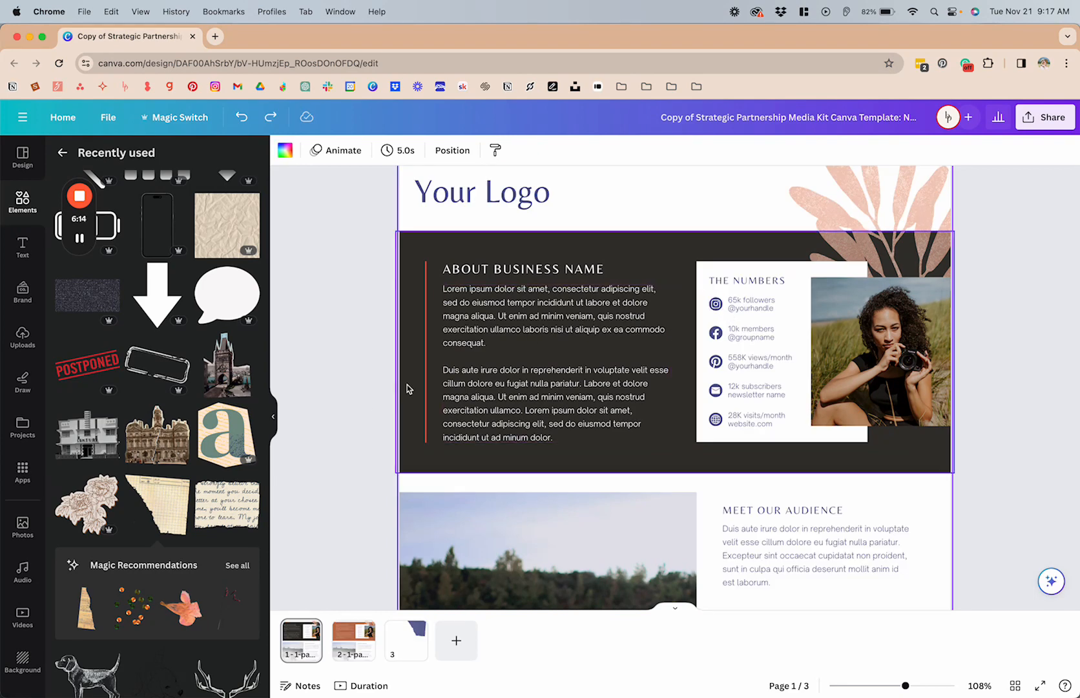
scroll(420, 357, up, 1)
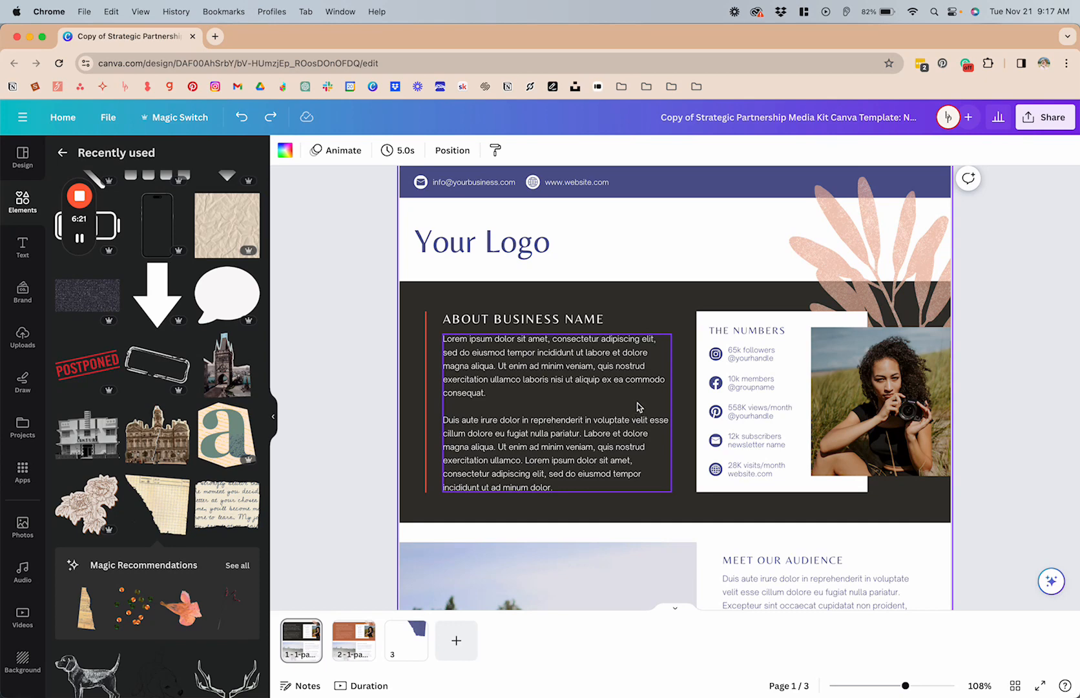
scroll(638, 406, down, 1)
scroll(639, 405, down, 5)
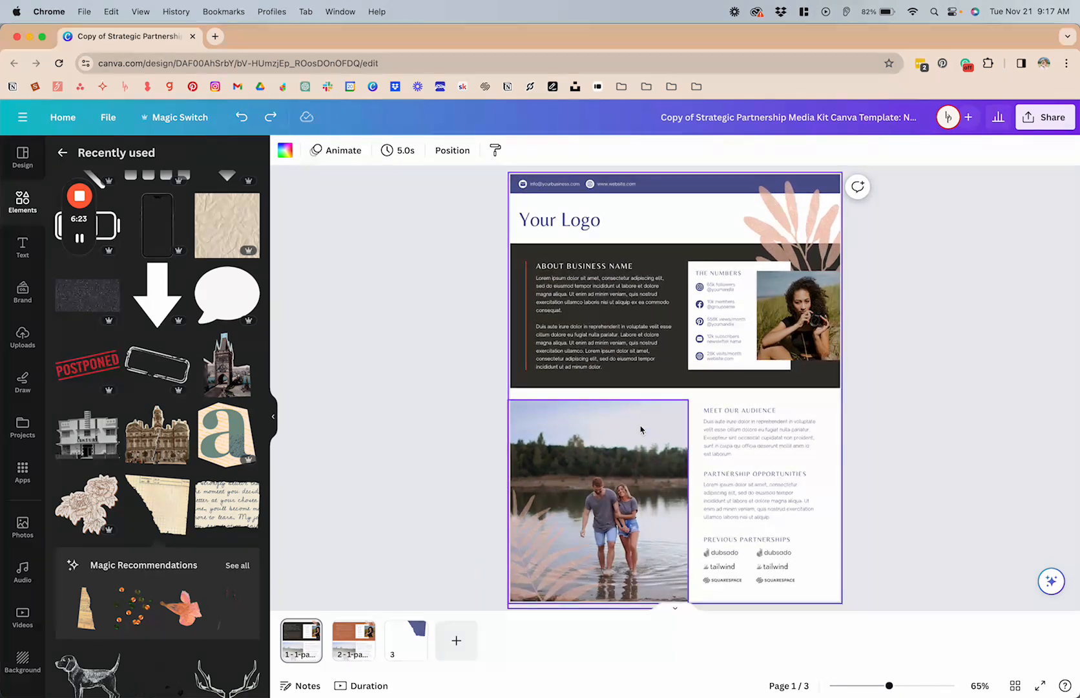